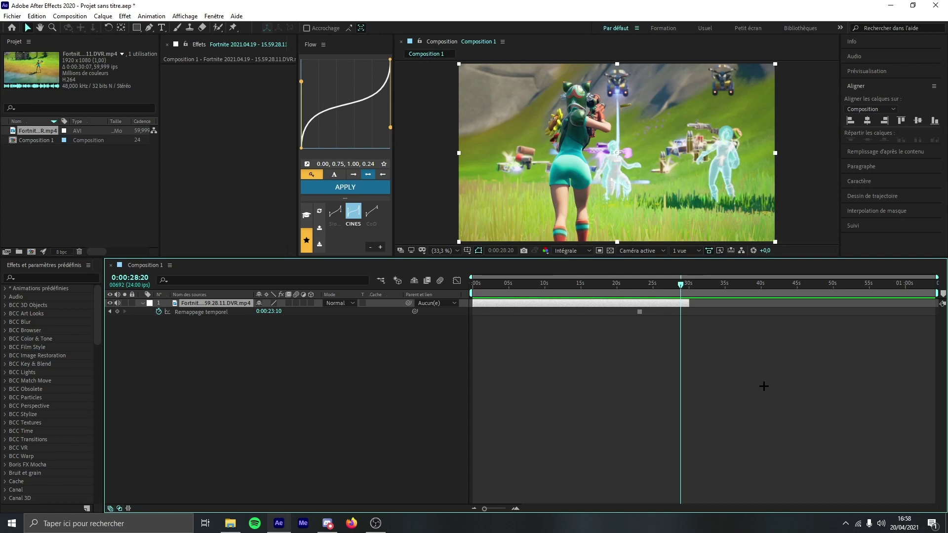
# - Search FX Console for 'film' and apply the Film effect to the Fortnite gameplay clip
pyautogui.hotkey('ctrl', 'space')
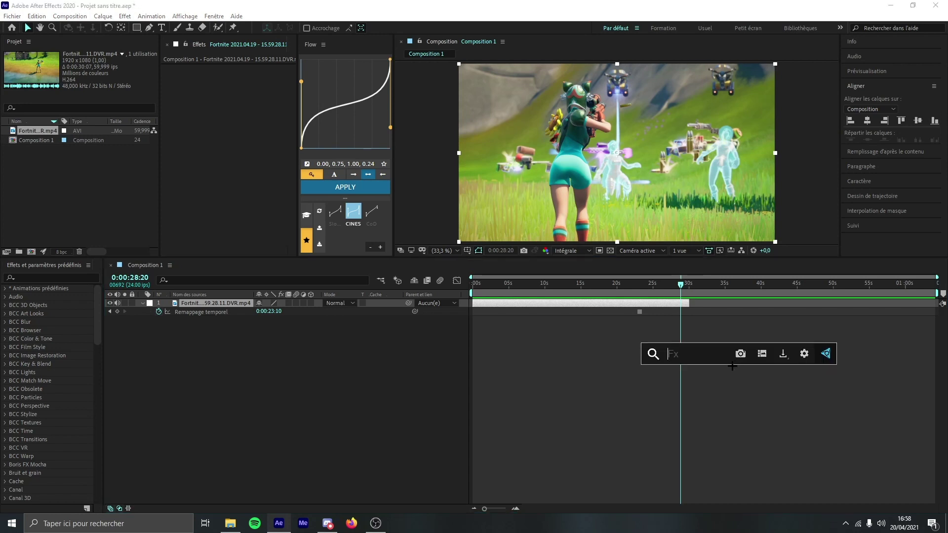
pyautogui.write('film')
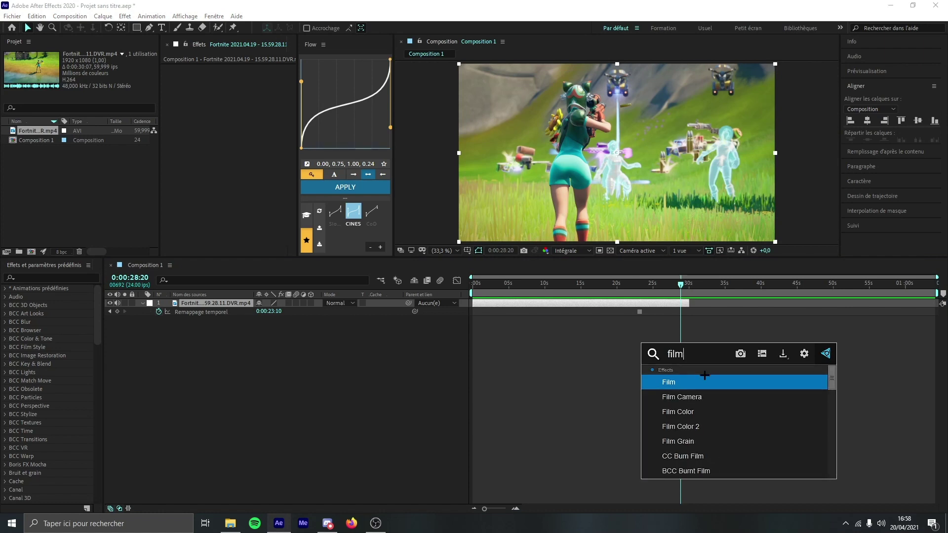
pyautogui.click(700, 382)
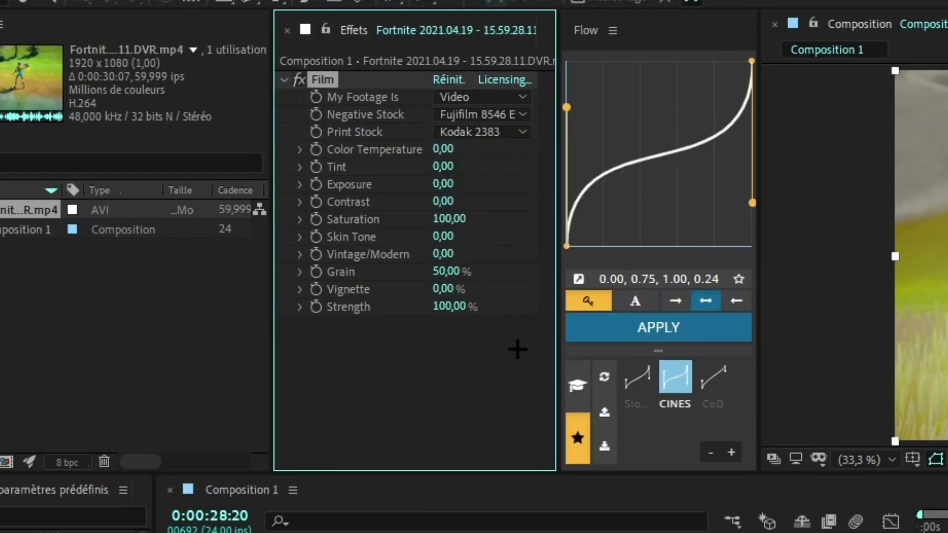
# - Set Film's negative stock to Prolochrome and its print stock to Fujifilm 3521XI
pyautogui.click(477, 131)
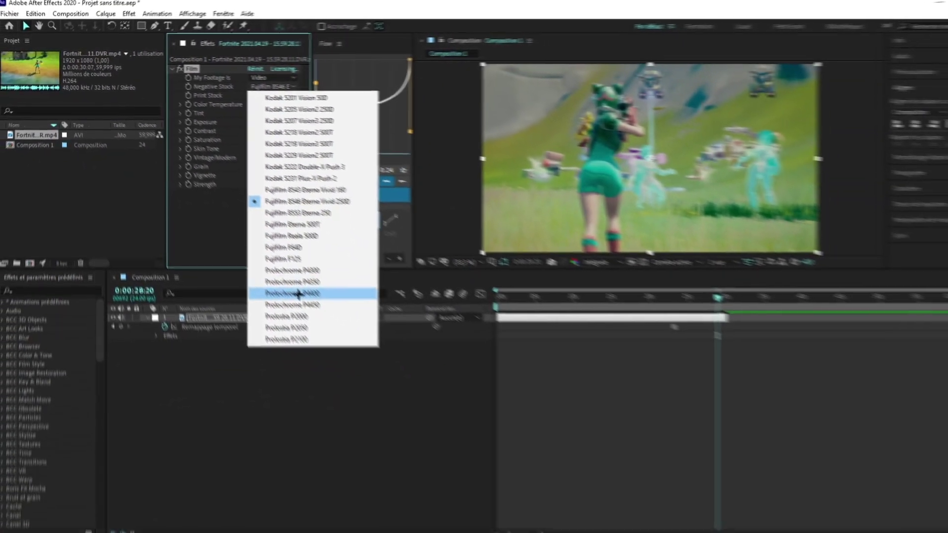
pyautogui.click(331, 311)
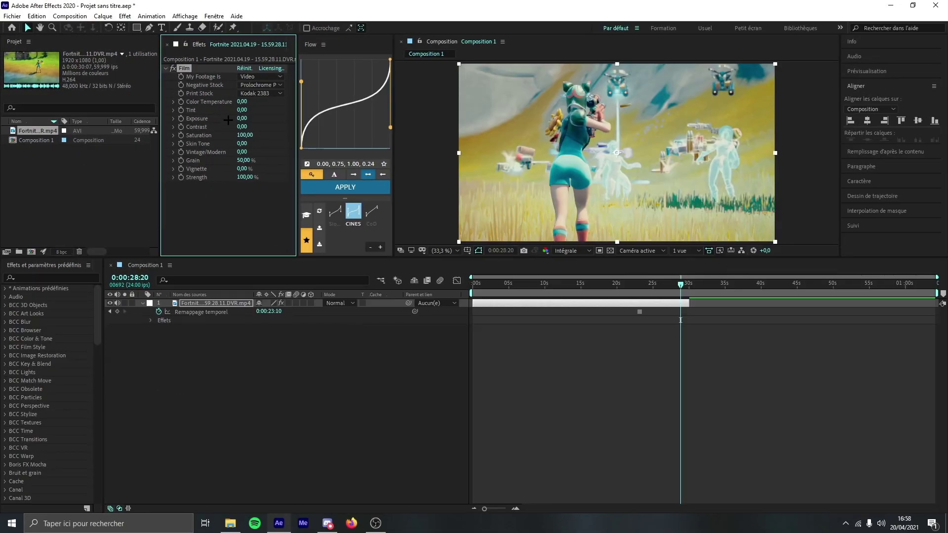
pyautogui.click(252, 94)
pyautogui.click(259, 136)
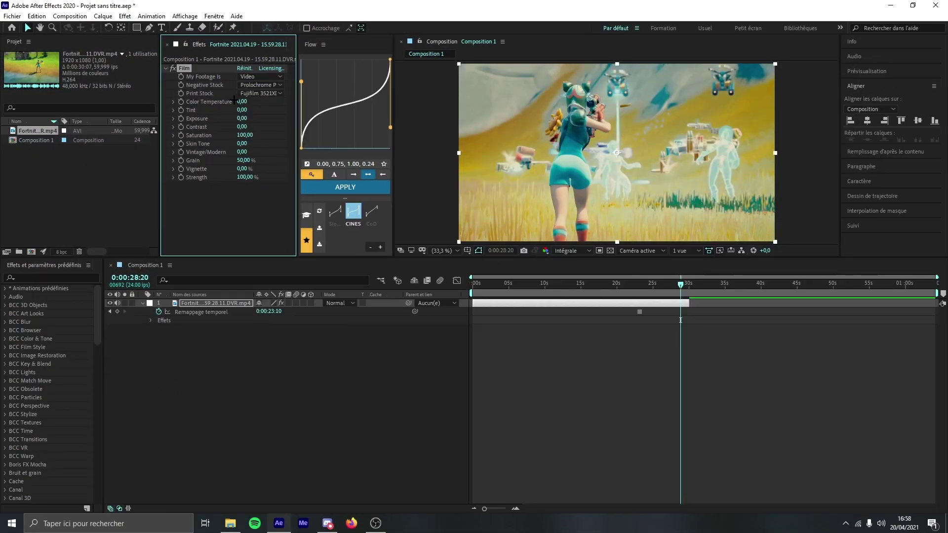
# - Set Film saturation to 200, grain to 0% and strength to 30%
pyautogui.click(245, 135)
pyautogui.write('200')
pyautogui.press('Return')
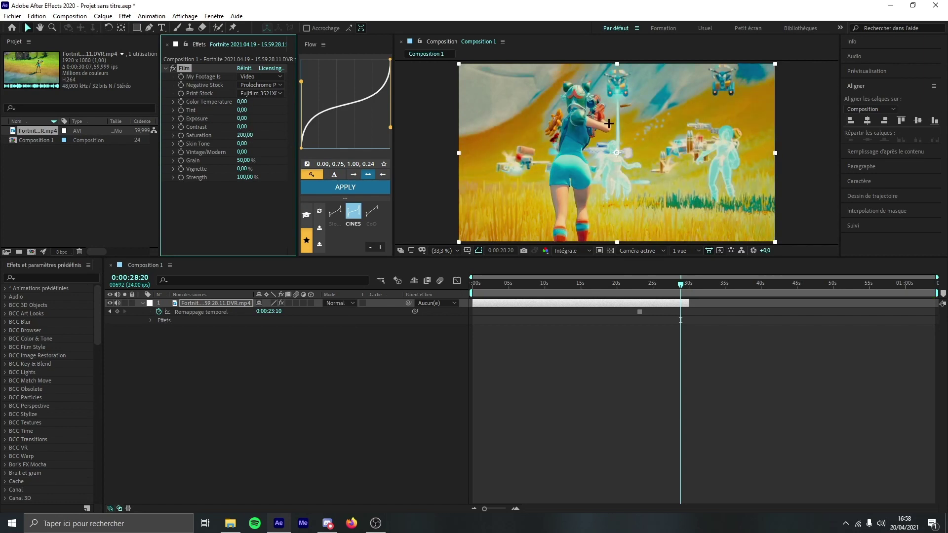
pyautogui.moveTo(250, 162); pyautogui.dragTo(212, 169)
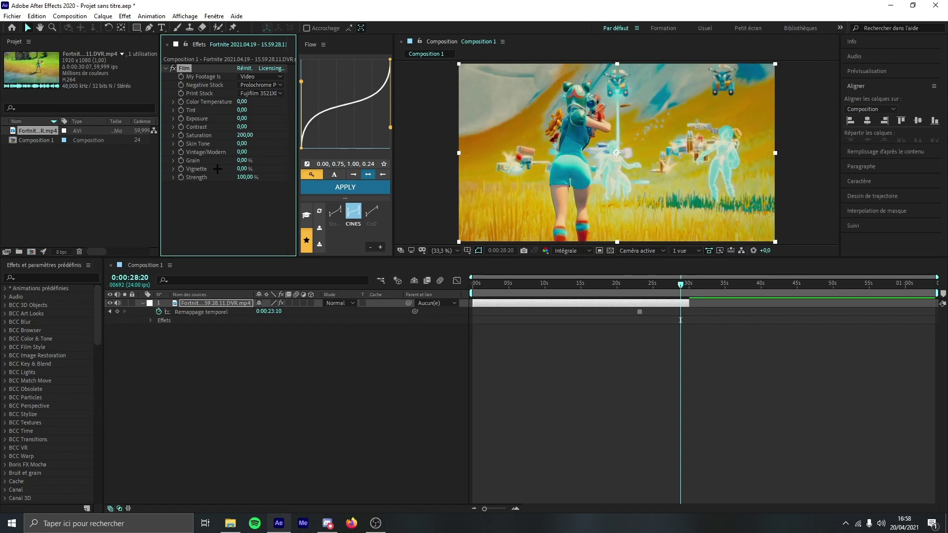
pyautogui.click(245, 178)
pyautogui.write('30')
pyautogui.press('Return')
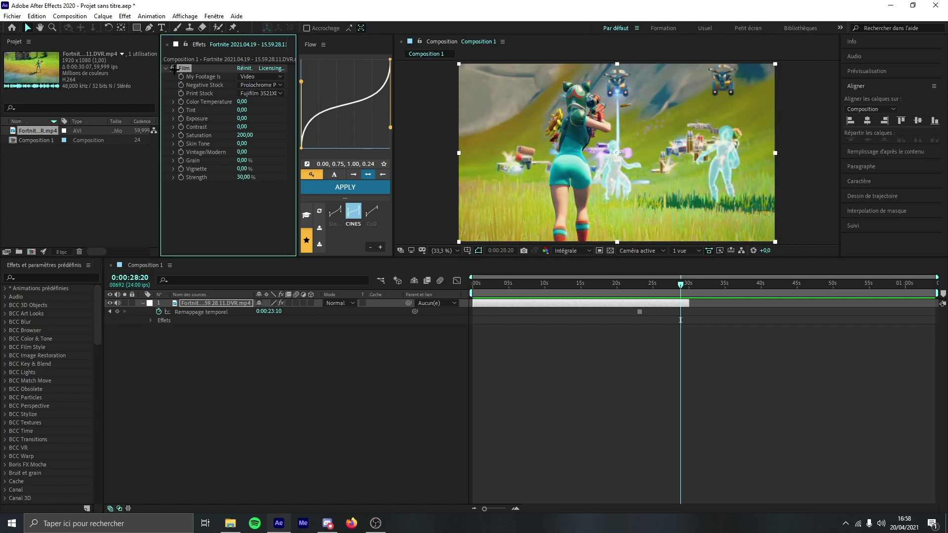
# - Add the Looks effect to the clip and open the Magic Bullet Looks editor
pyautogui.hotkey('ctrl', 'space')
pyautogui.write('looks')
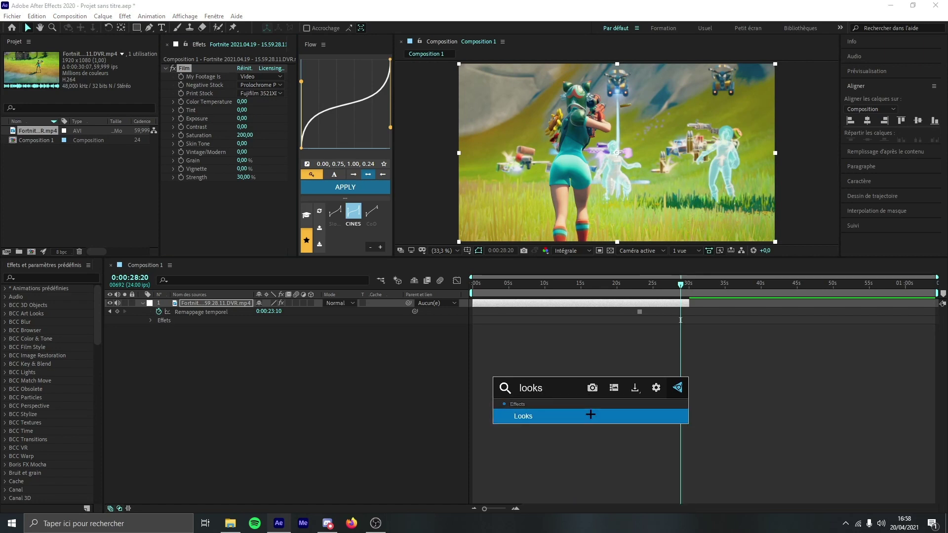
pyautogui.press('Return')
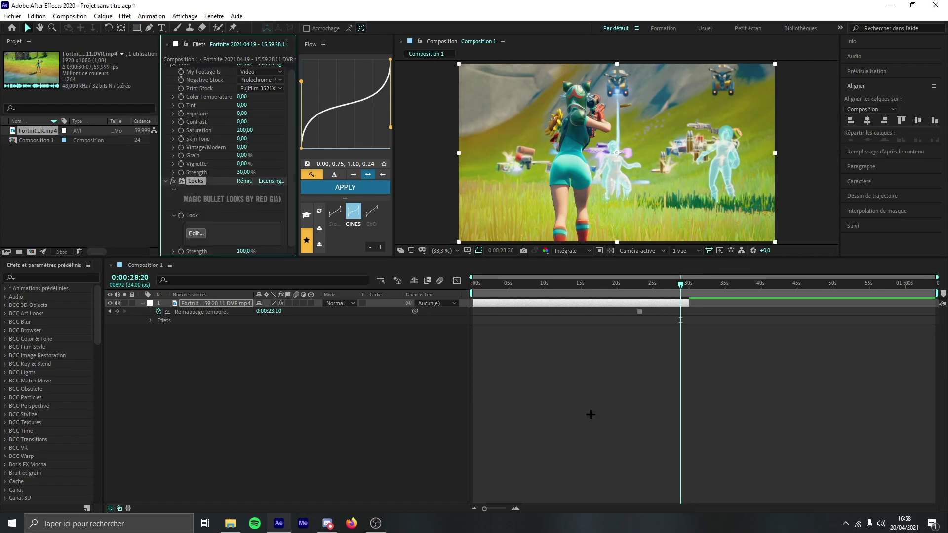
pyautogui.click(193, 232)
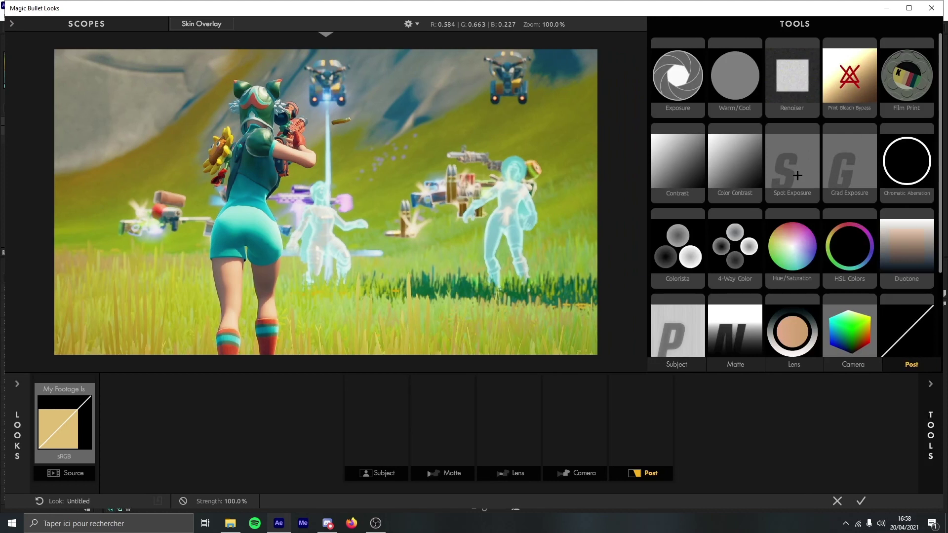
# - Add Spot Exposure, Chromatic Aberration, HSL Colors and Hue/Saturation to the Post chain
pyautogui.moveTo(794, 168); pyautogui.dragTo(640, 420)
pyautogui.moveTo(906, 160); pyautogui.dragTo(672, 420)
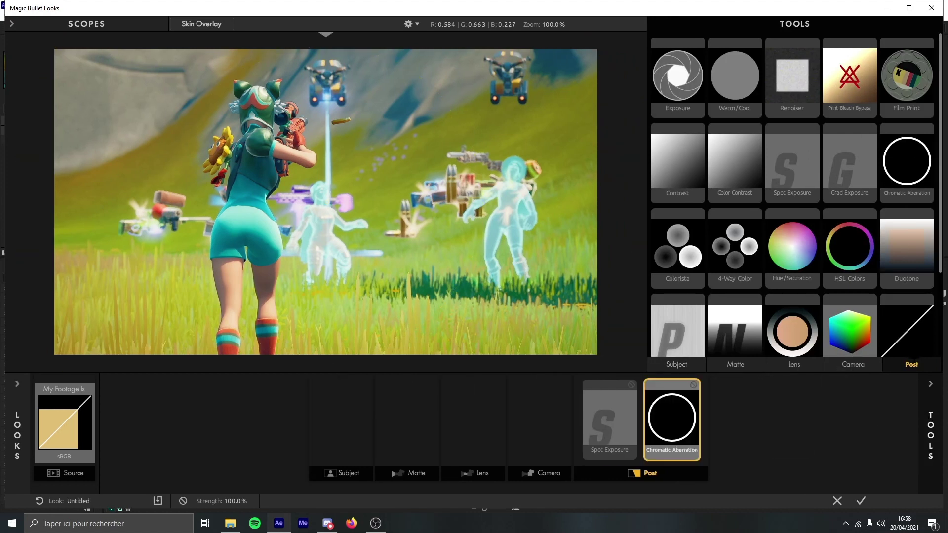
pyautogui.moveTo(849, 247); pyautogui.dragTo(702, 420)
pyautogui.moveTo(800, 253); pyautogui.dragTo(789, 425)
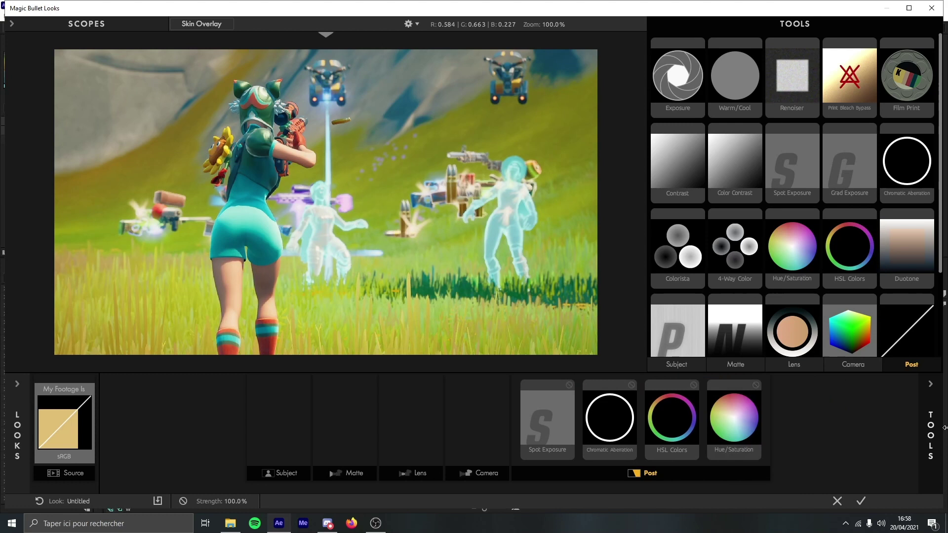
# - Add LUT, Curves, Shoulder and Warm/Cool to the Post chain
pyautogui.scroll(-1, 758, 255)
pyautogui.moveTo(838, 285); pyautogui.dragTo(750, 419)
pyautogui.moveTo(906, 276); pyautogui.dragTo(796, 419)
pyautogui.scroll(-1, 792, 197)
pyautogui.moveTo(735, 329); pyautogui.dragTo(883, 434)
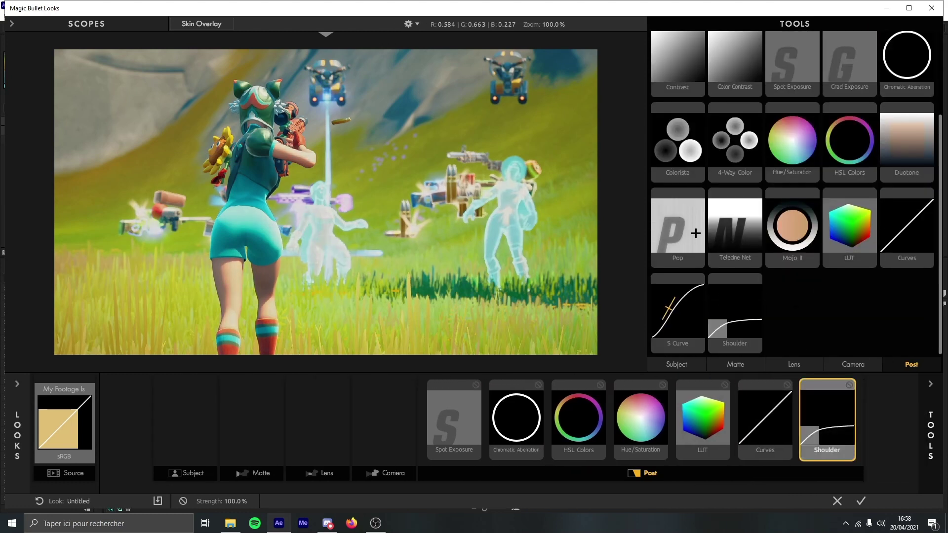
pyautogui.scroll(1, 733, 229)
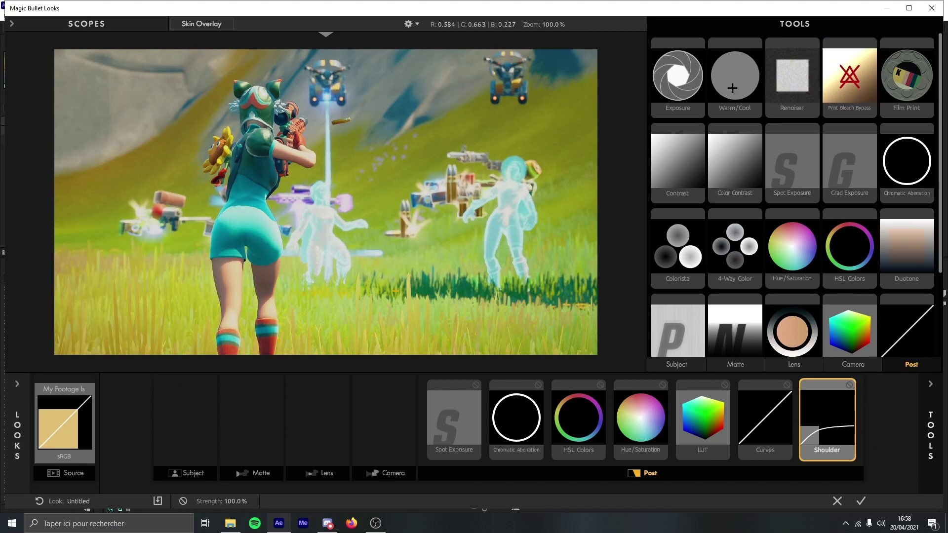
pyautogui.moveTo(733, 88); pyautogui.dragTo(893, 439)
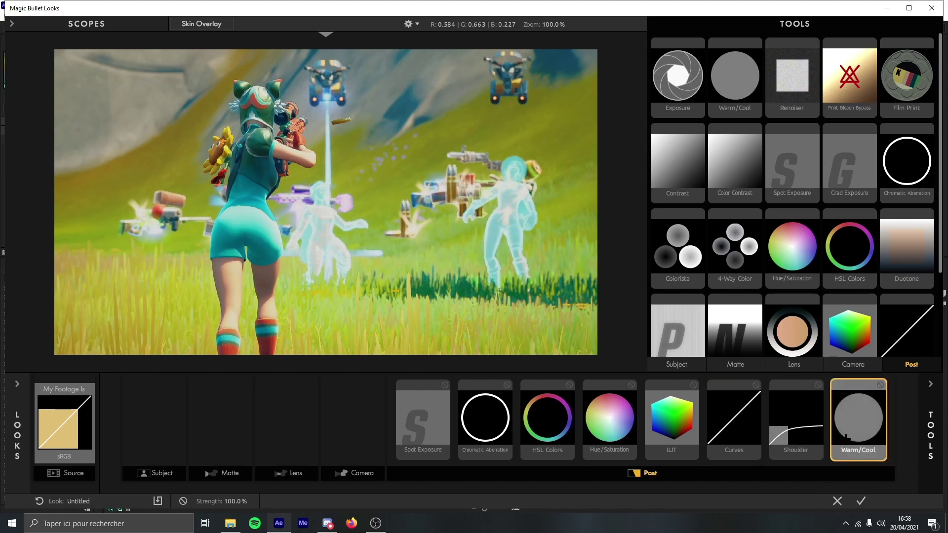
# - Set Warm/Cool to about -0.323 with Tint -0.015
pyautogui.click(930, 429)
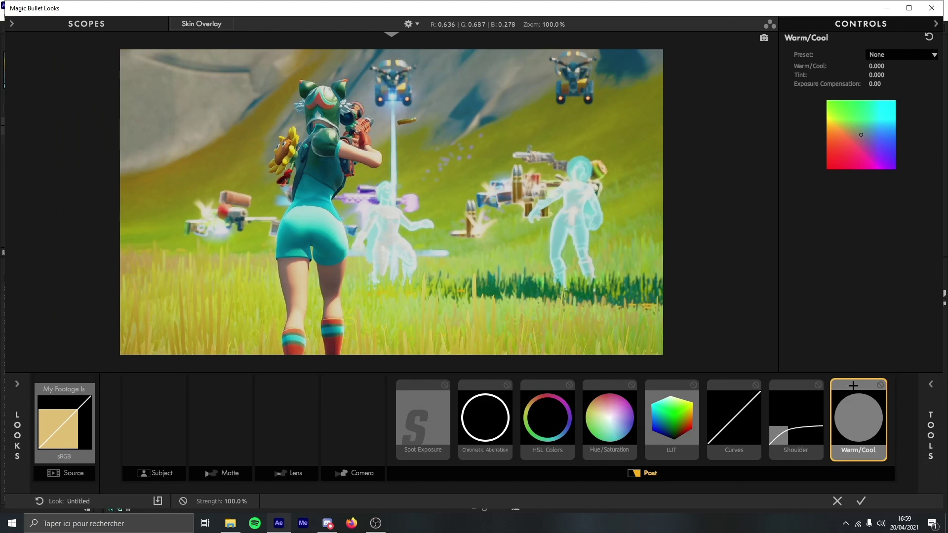
pyautogui.moveTo(864, 132); pyautogui.dragTo(864, 134)
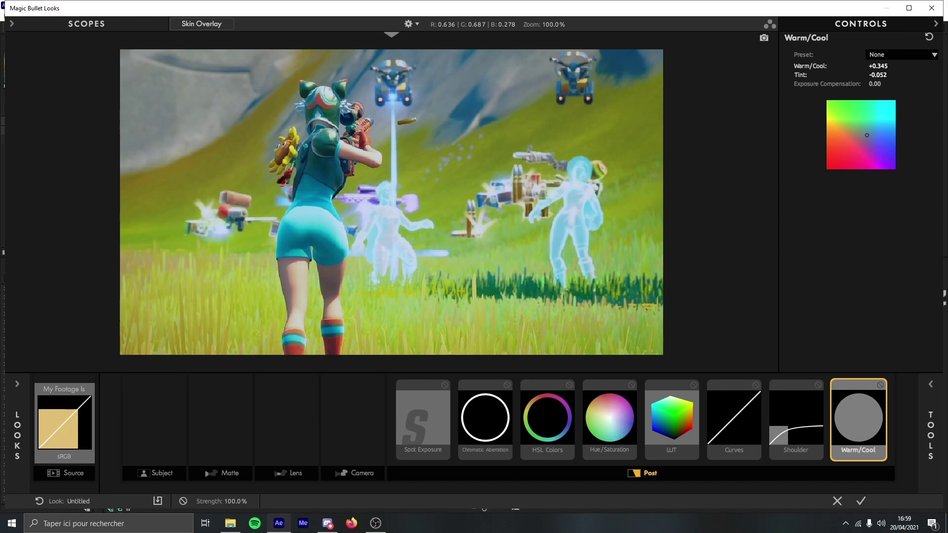
pyautogui.moveTo(867, 134); pyautogui.dragTo(853, 134)
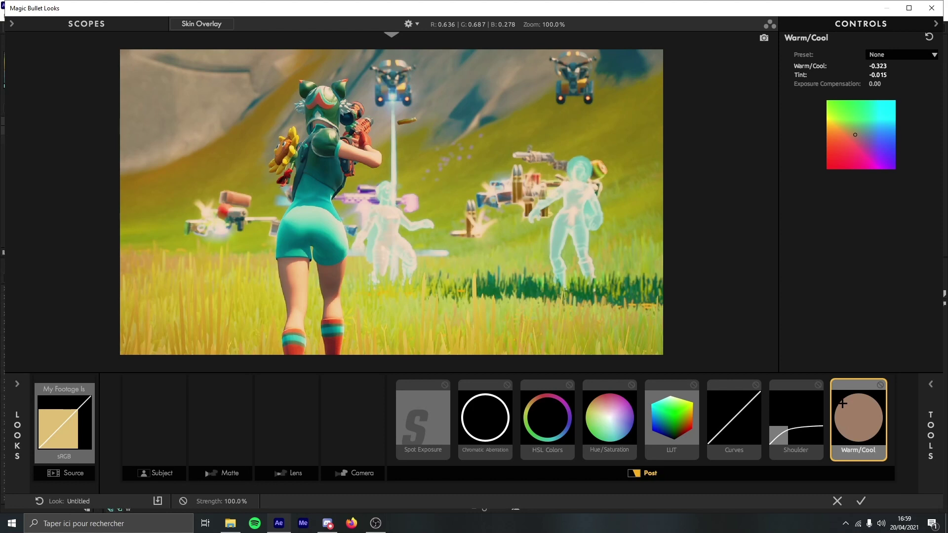
# - Toggle the Shoulder tool off and on to compare, leaving it enabled
pyautogui.click(818, 385)
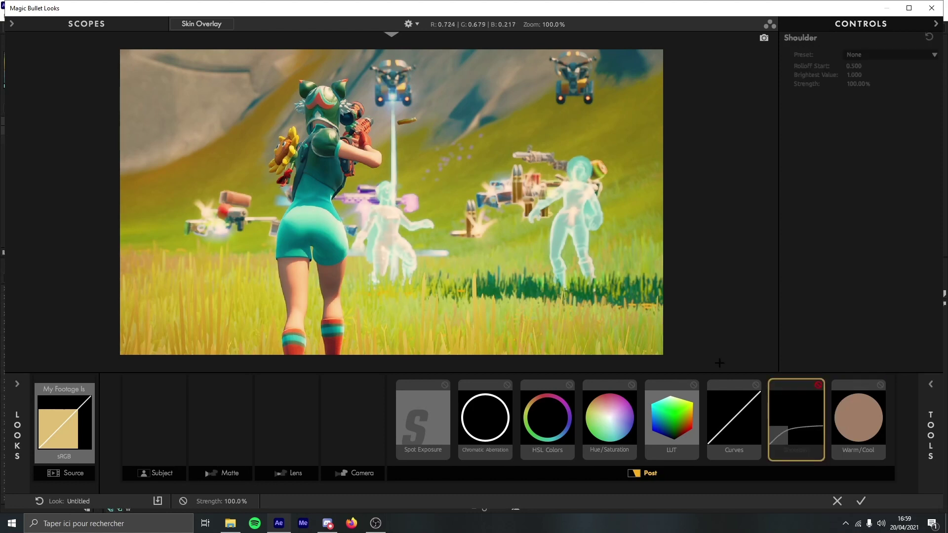
pyautogui.click(818, 385)
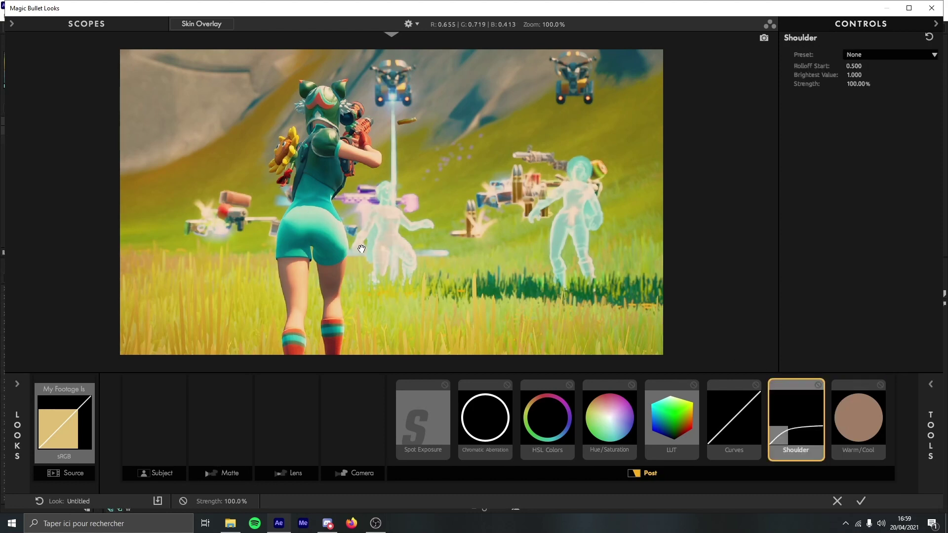
pyautogui.click(818, 385)
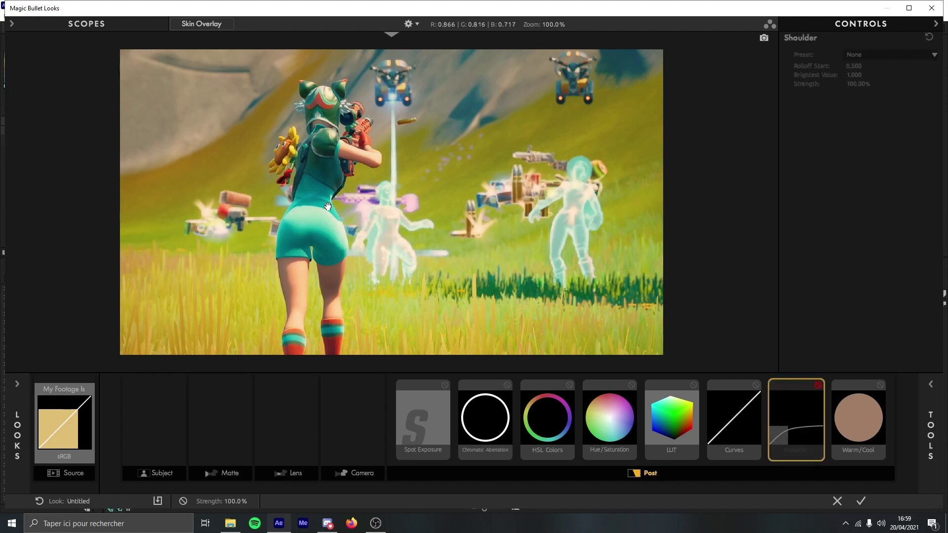
pyautogui.click(817, 384)
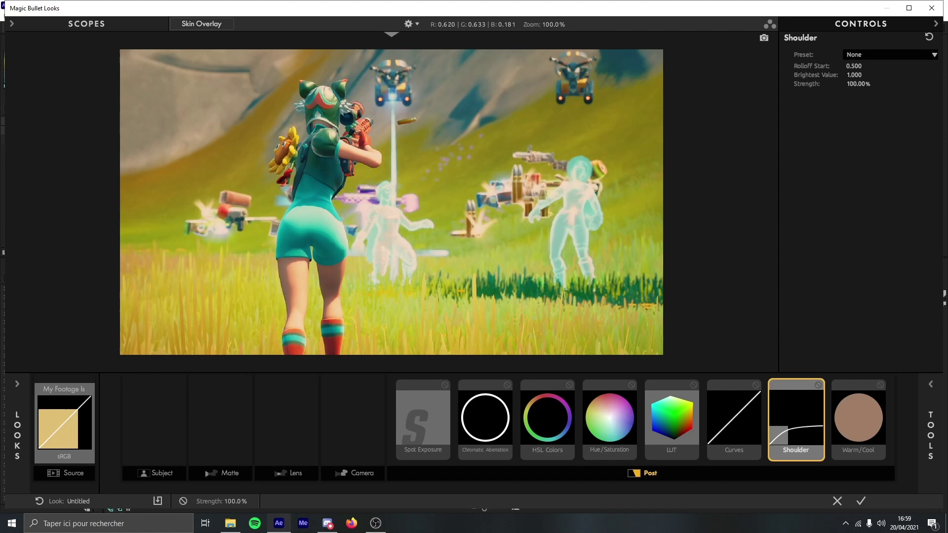
# - Add two control points to the RGB curve, one near the top and one near the bottom
pyautogui.click(733, 419)
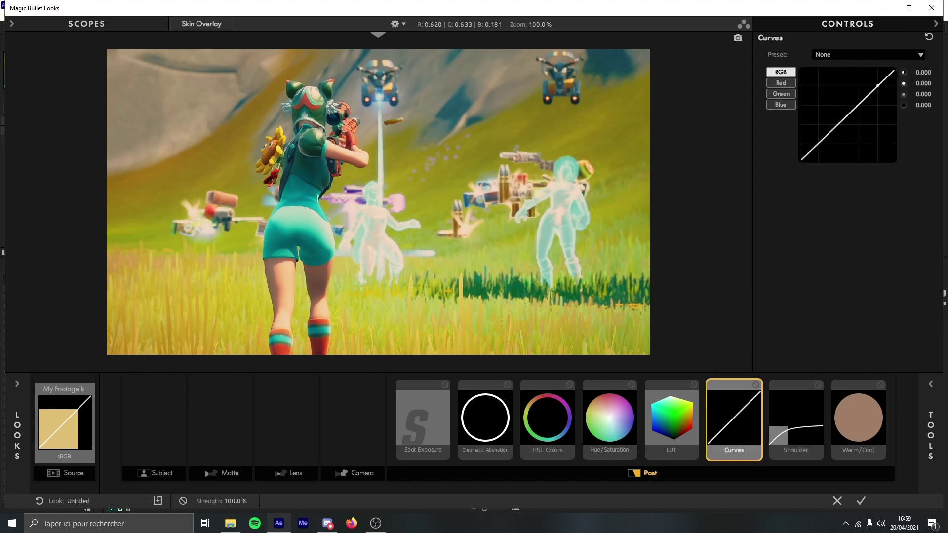
pyautogui.click(877, 84)
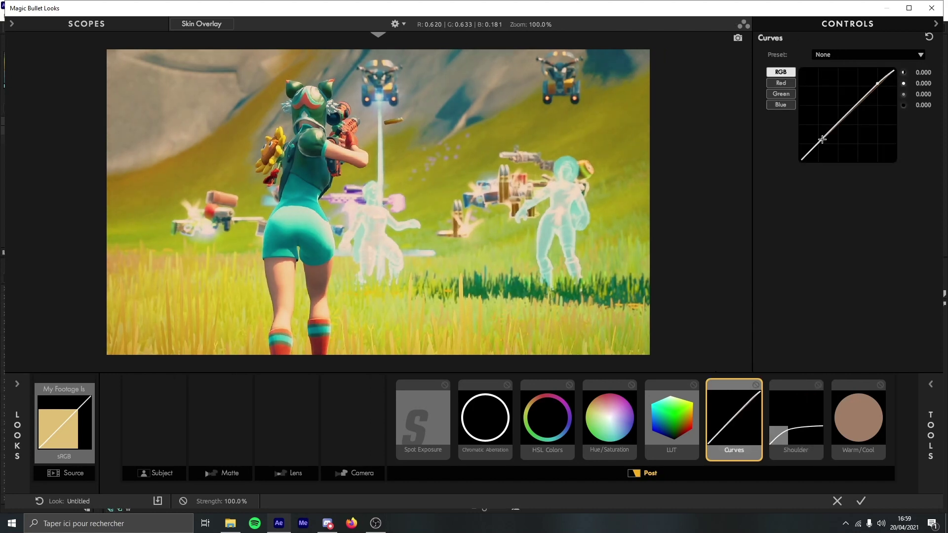
pyautogui.click(819, 143)
# - Try the Bloodbag, Blue Unity and Dade LUTs, then settle on Polaris
pyautogui.click(671, 415)
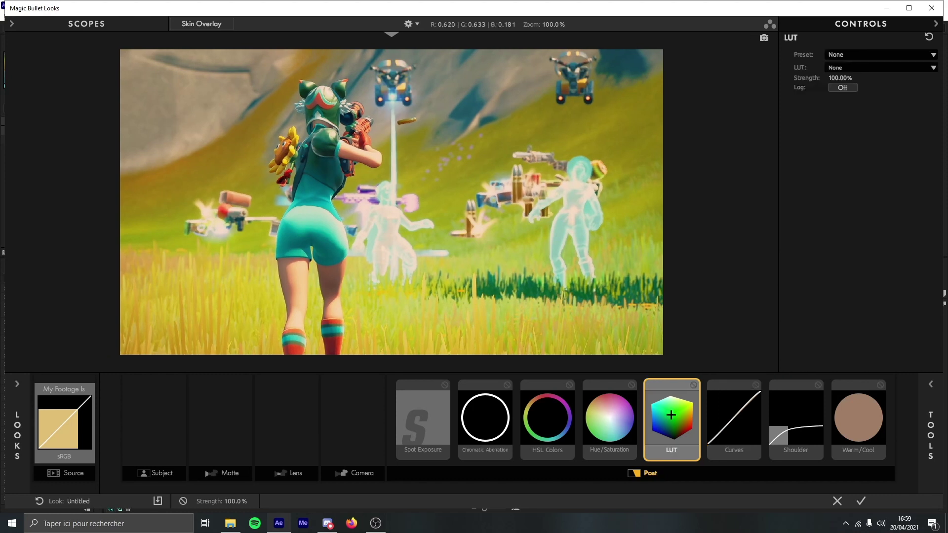
pyautogui.click(859, 68)
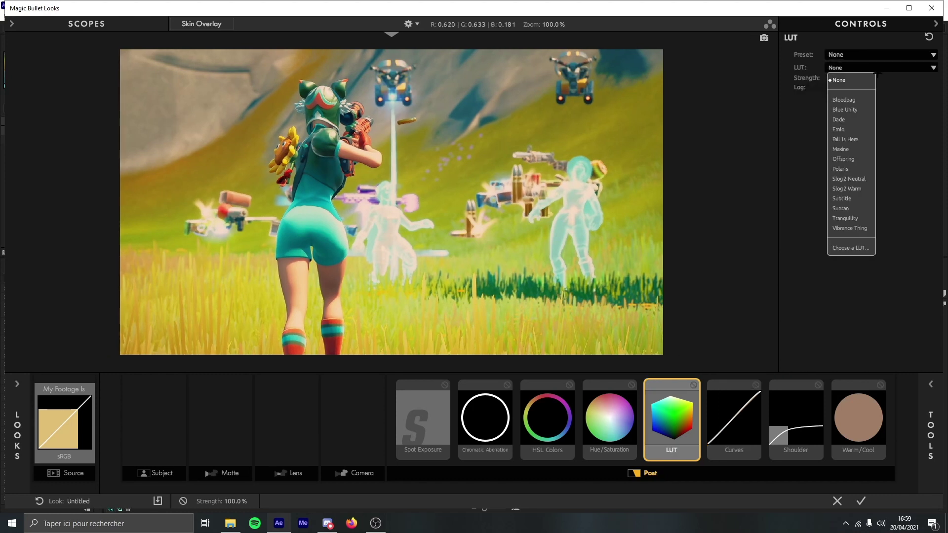
pyautogui.click(844, 97)
pyautogui.click(850, 67)
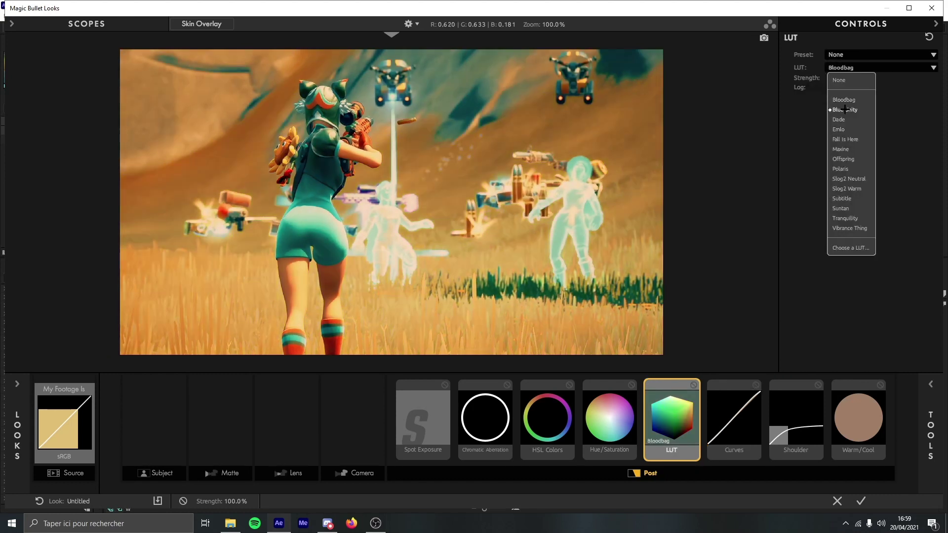
pyautogui.click(844, 110)
pyautogui.click(846, 67)
pyautogui.click(847, 118)
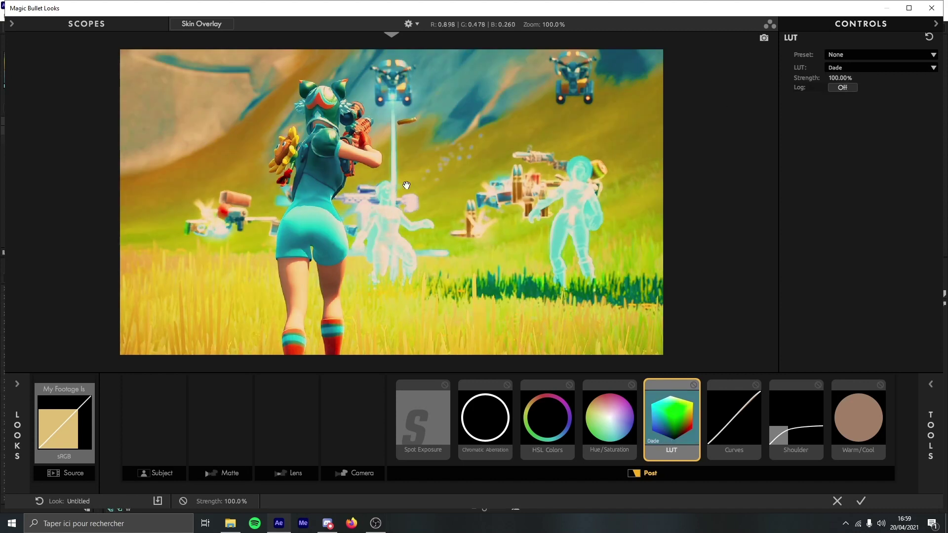
pyautogui.click(839, 67)
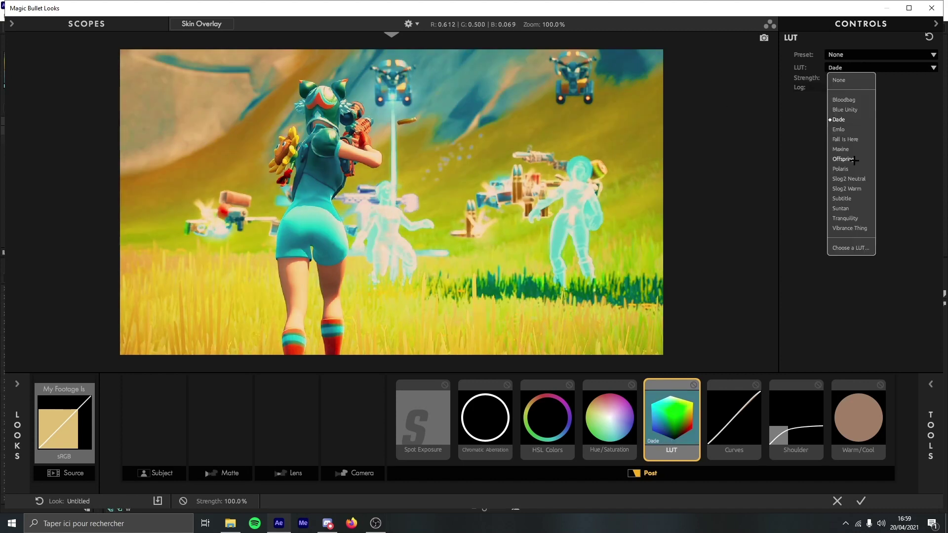
pyautogui.click(843, 168)
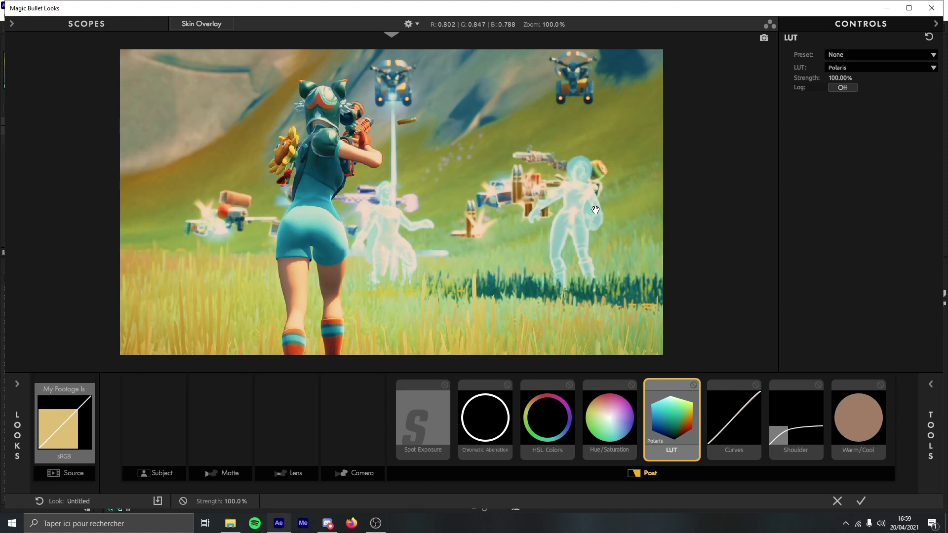
# - Reduce the Polaris LUT strength to 50
pyautogui.click(840, 77)
pyautogui.write('50')
pyautogui.press('Return')
# - Set the Hue/Saturation tool to hue -5.0 and saturation 120%
pyautogui.click(609, 417)
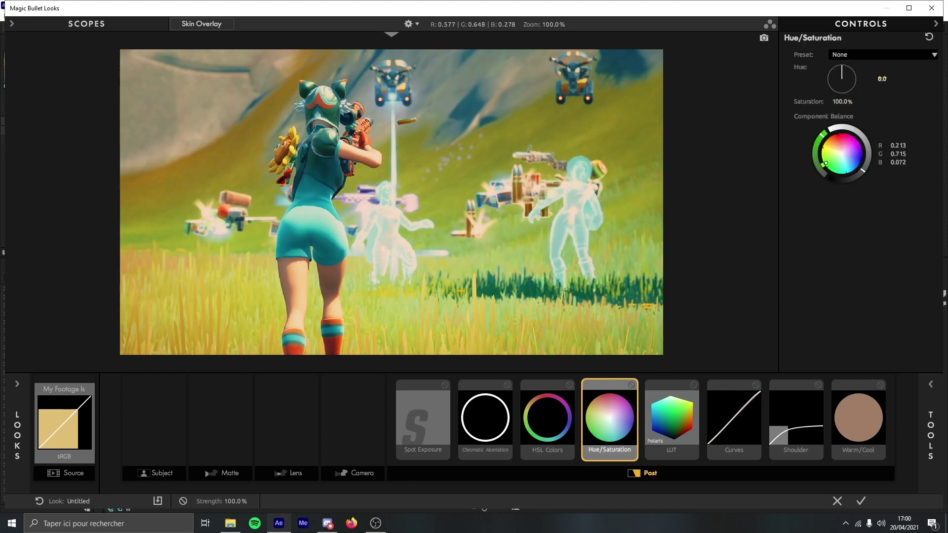
pyautogui.click(881, 78)
pyautogui.write('5')
pyautogui.press('Return')
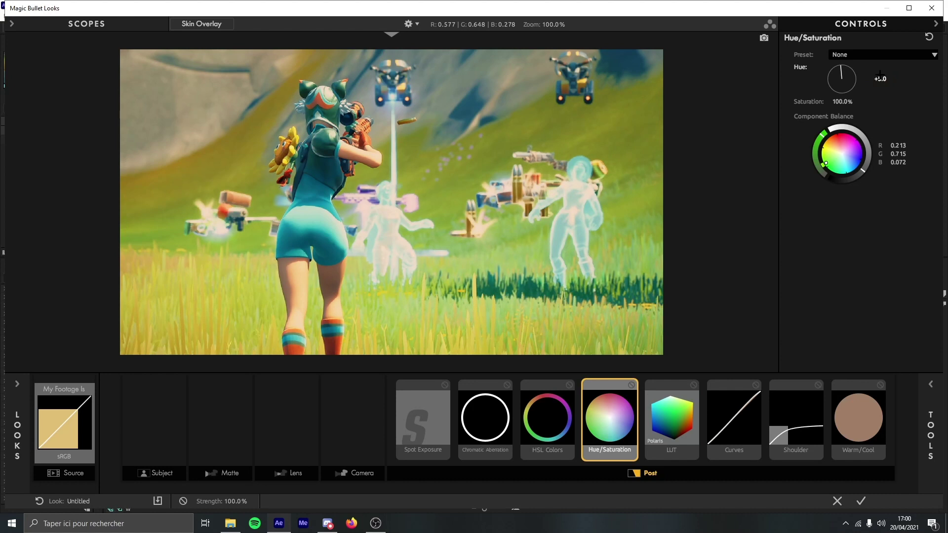
pyautogui.click(879, 78)
pyautogui.write('-5')
pyautogui.press('Return')
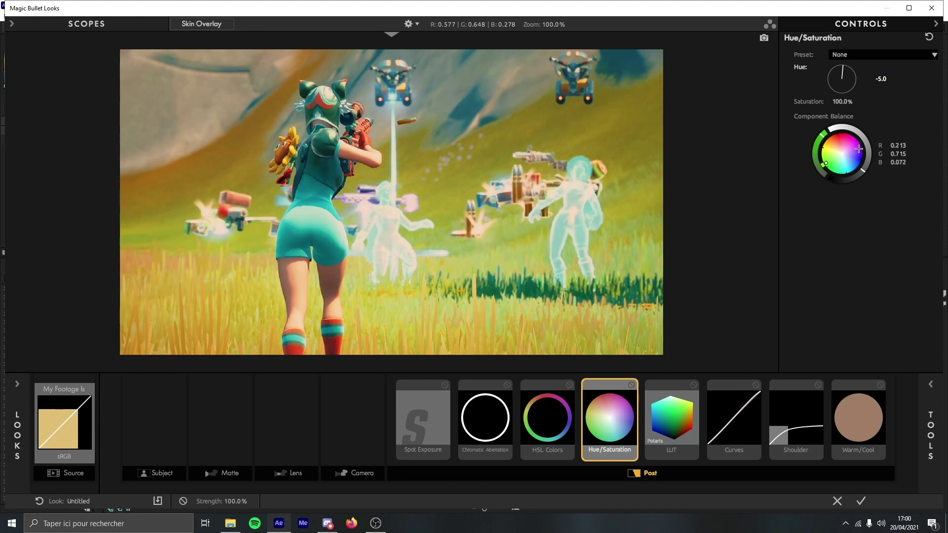
pyautogui.click(843, 101)
pyautogui.write('120')
pyautogui.press('Return')
# - In HSL Colors, boost cyan (+43.5%) and blue (+22.7%) saturation, undoing the orange/yellow edit
pyautogui.click(560, 434)
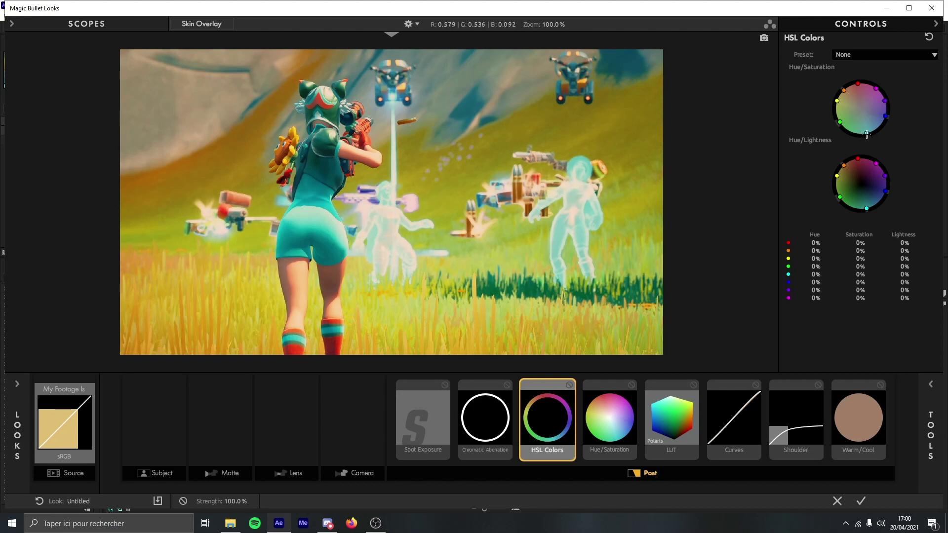
pyautogui.moveTo(866, 133); pyautogui.dragTo(888, 118)
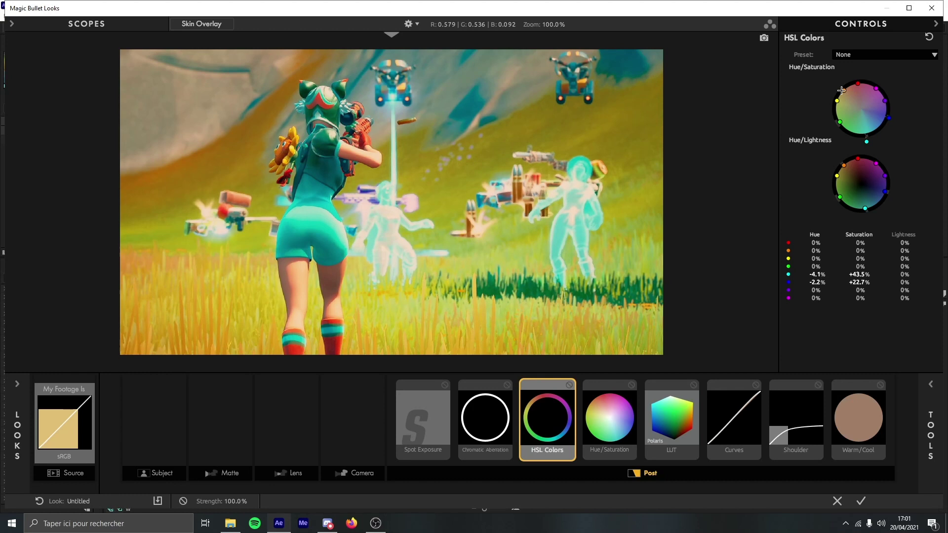
pyautogui.moveTo(841, 90)
pyautogui.mouseDown()
pyautogui.moveTo(846, 102)
pyautogui.moveTo(857, 90)
pyautogui.mouseUp()
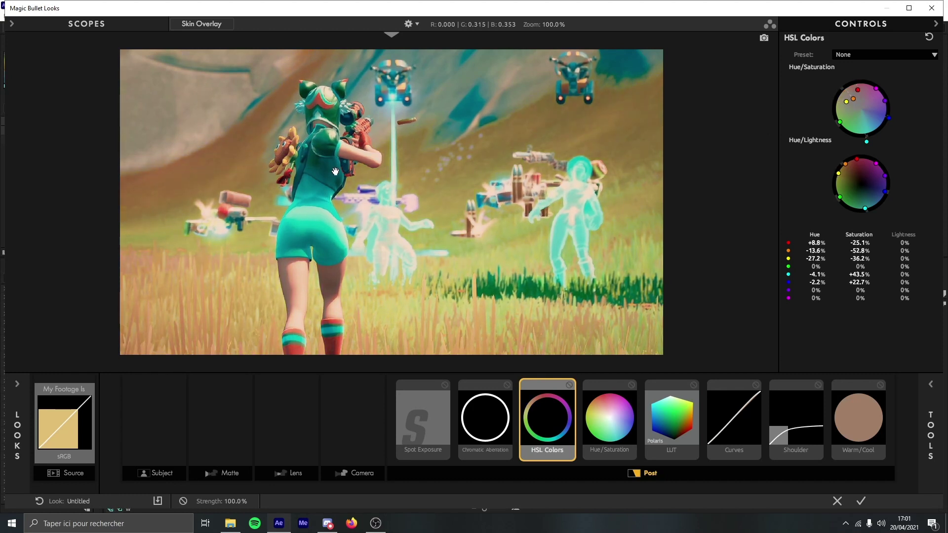
pyautogui.hotkey('ctrl', 'z')
pyautogui.hotkey('ctrl', 'z')
pyautogui.hotkey('ctrl', 'z')
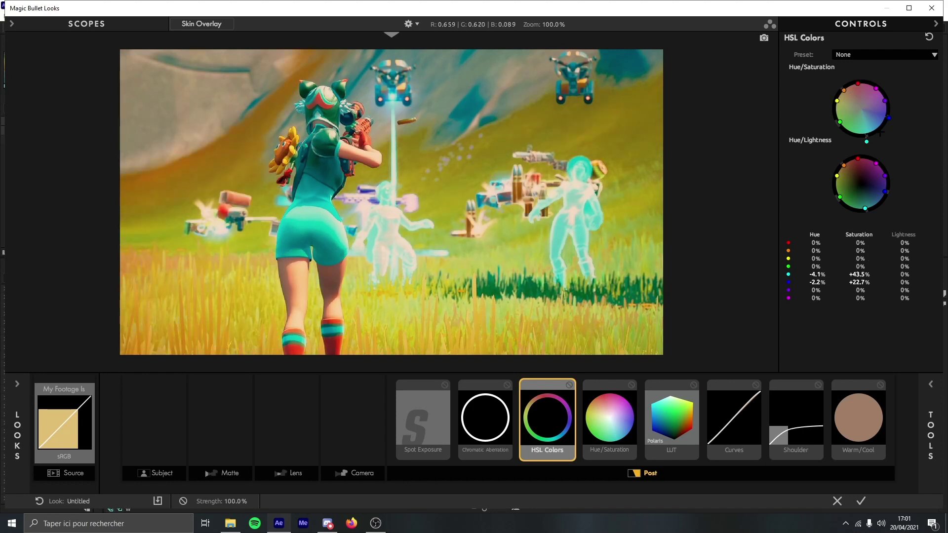
# - Set Chromatic Aberration Red/Cyan to +0.250
pyautogui.press('Left')
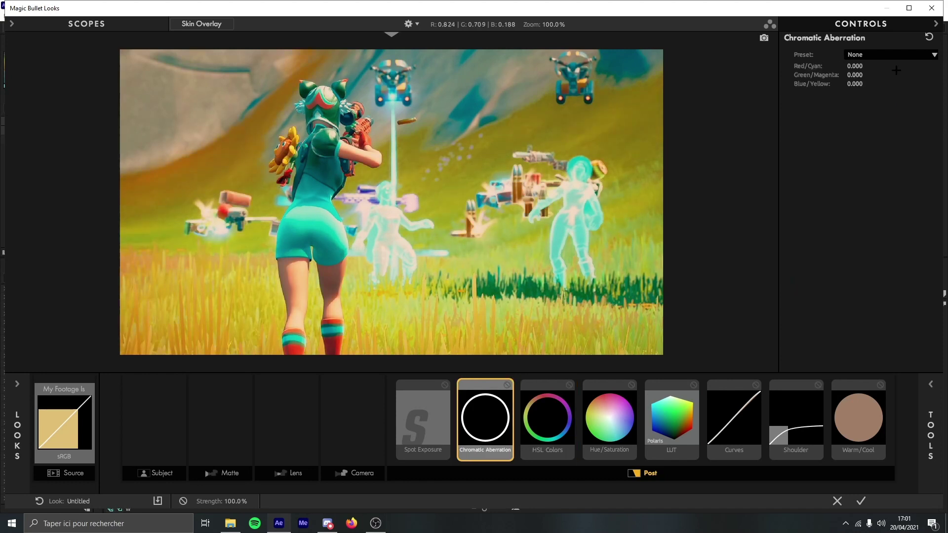
pyautogui.click(860, 66)
pyautogui.click(853, 128)
pyautogui.press('Return')
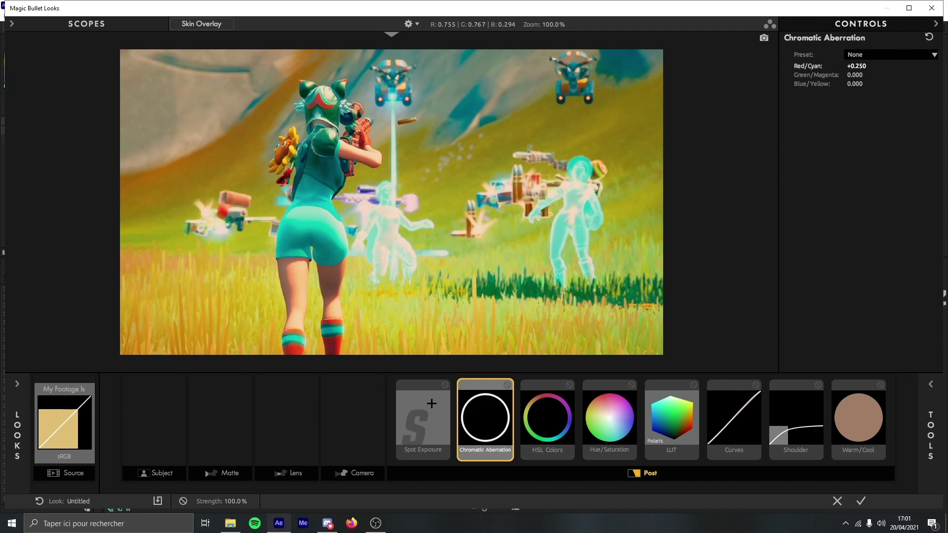
# - Set Spot Exposure to +0.10 stops
pyautogui.click(430, 404)
pyautogui.click(833, 66)
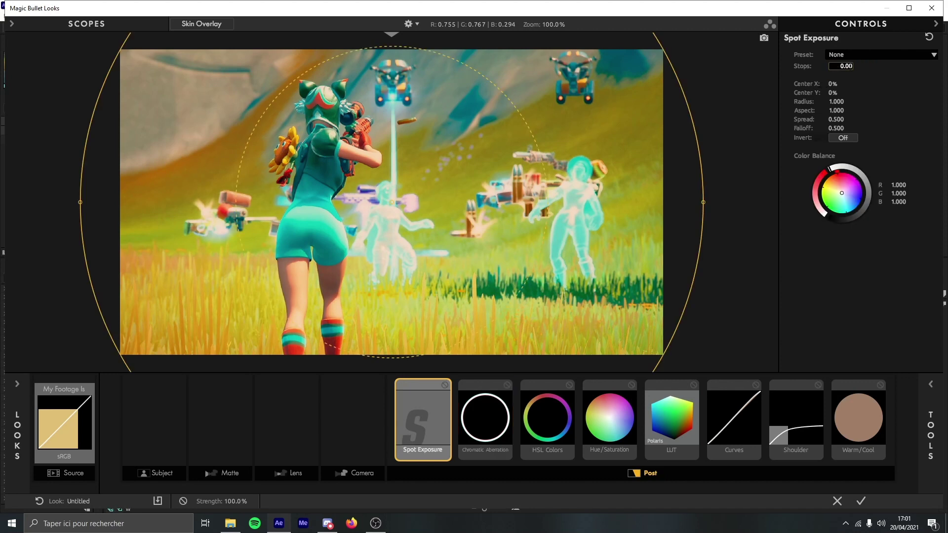
pyautogui.press('Return')
# - Apply the look, return to After Effects, collapse the Film effect and reselect the clip layer
pyautogui.click(860, 501)
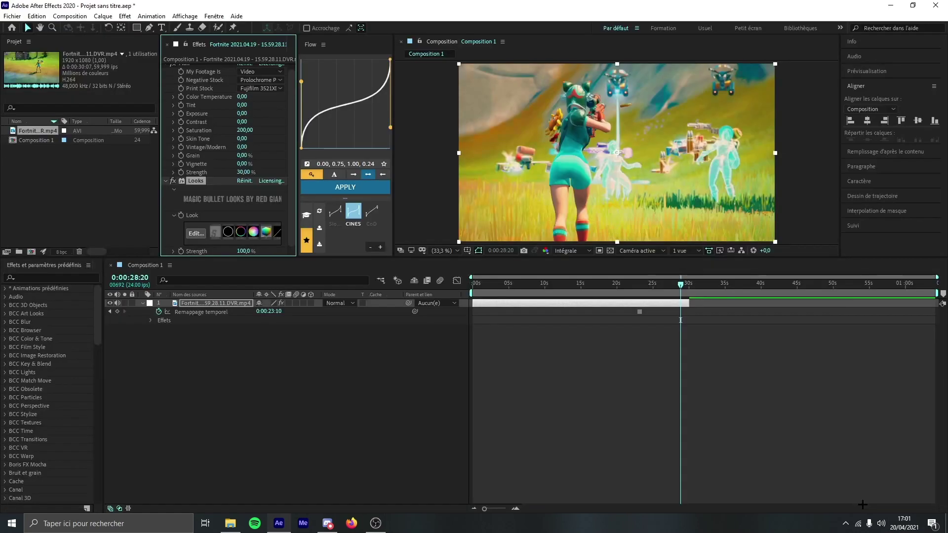
pyautogui.scroll(2, 169, 127)
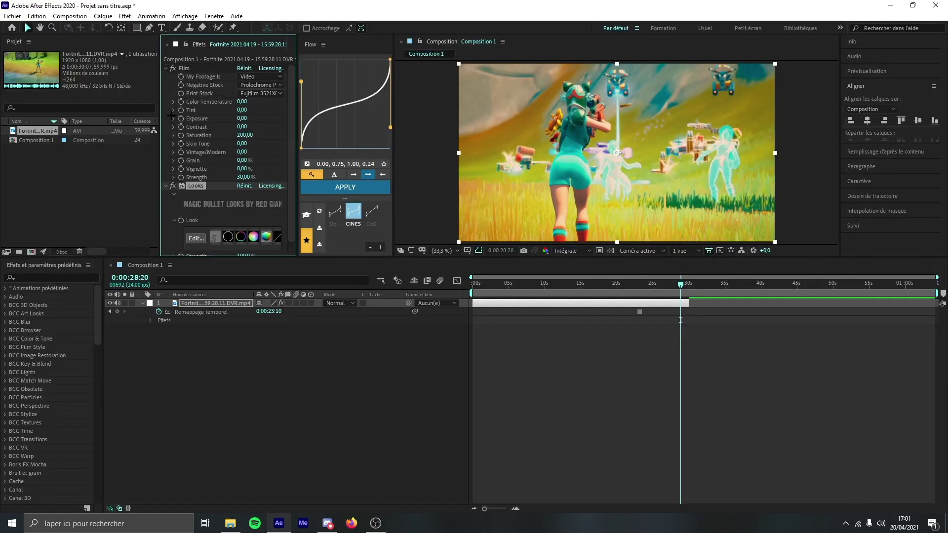
pyautogui.click(165, 68)
pyautogui.click(183, 68)
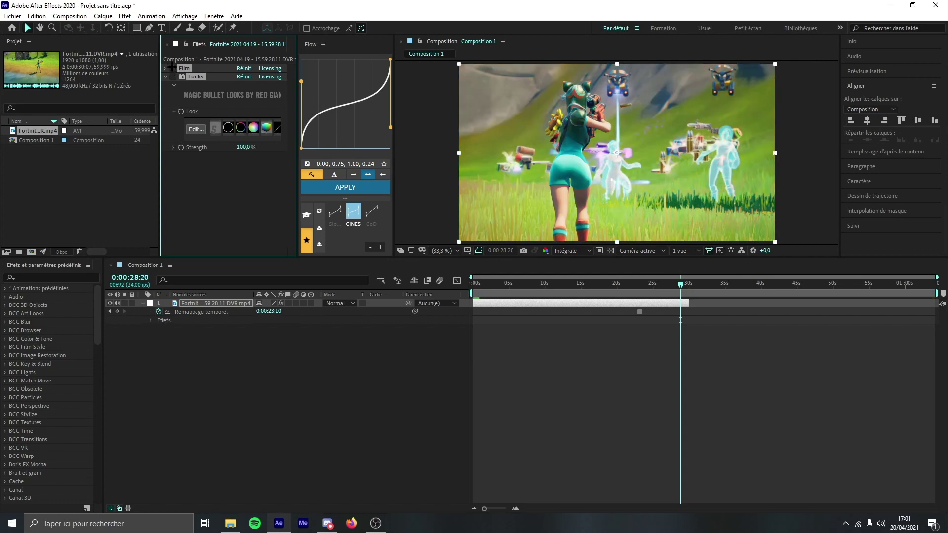
pyautogui.click(681, 320)
pyautogui.click(677, 303)
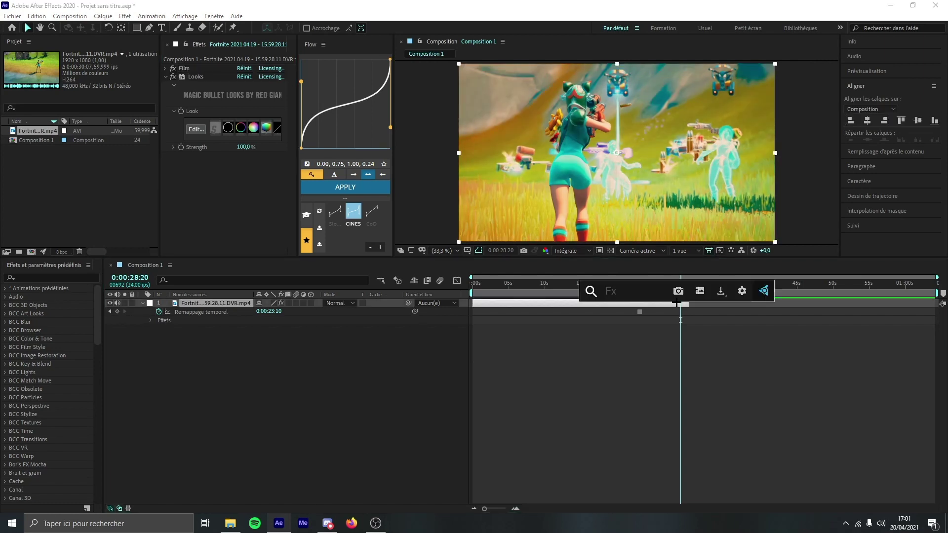
# - Add S_Flicker to the clip with Amplitude 0.1 and Rand Freq 15
pyautogui.hotkey('ctrl', 'space')
pyautogui.write('flick')
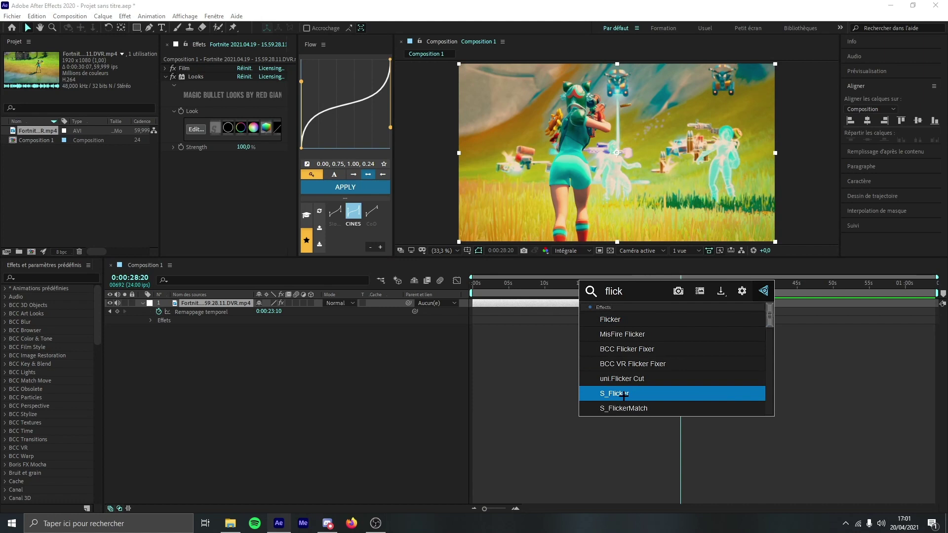
pyautogui.click(623, 393)
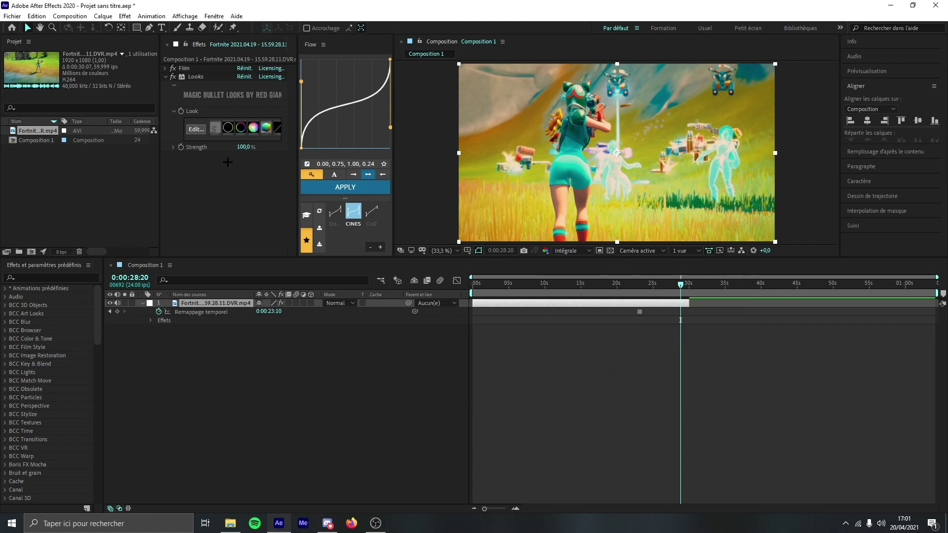
pyautogui.click(247, 126)
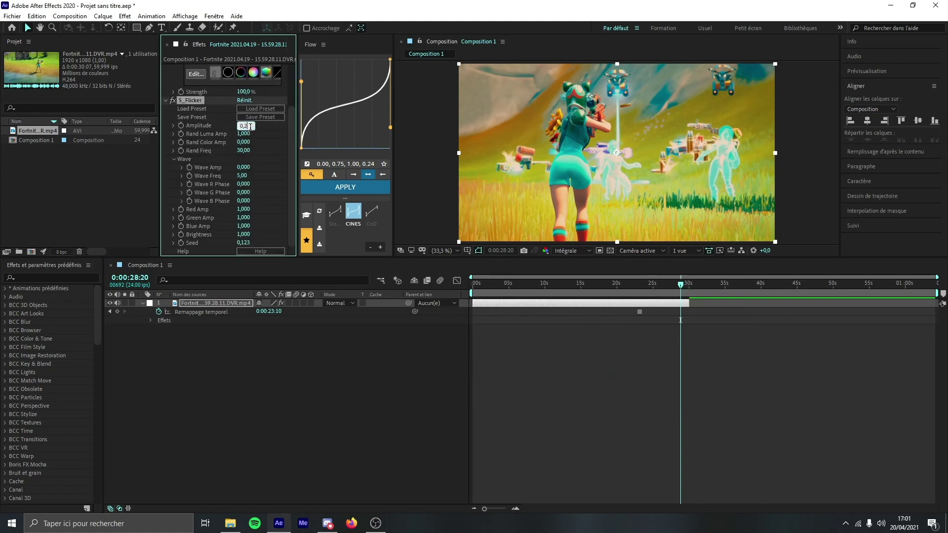
pyautogui.press('BackSpace')
pyautogui.write('1')
pyautogui.press('Return')
pyautogui.click(243, 150)
pyautogui.write('15')
pyautogui.press('Return')
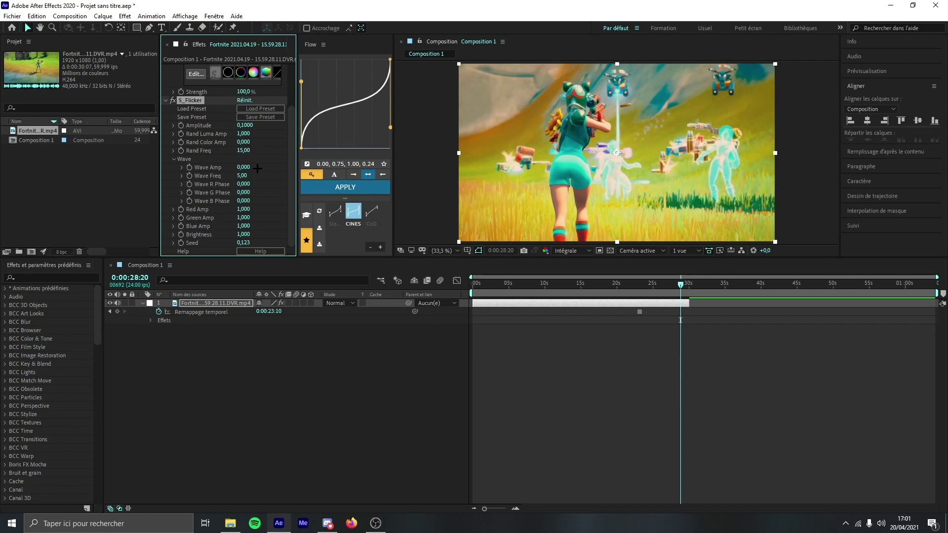
pyautogui.hotkey('ctrl', 'space')
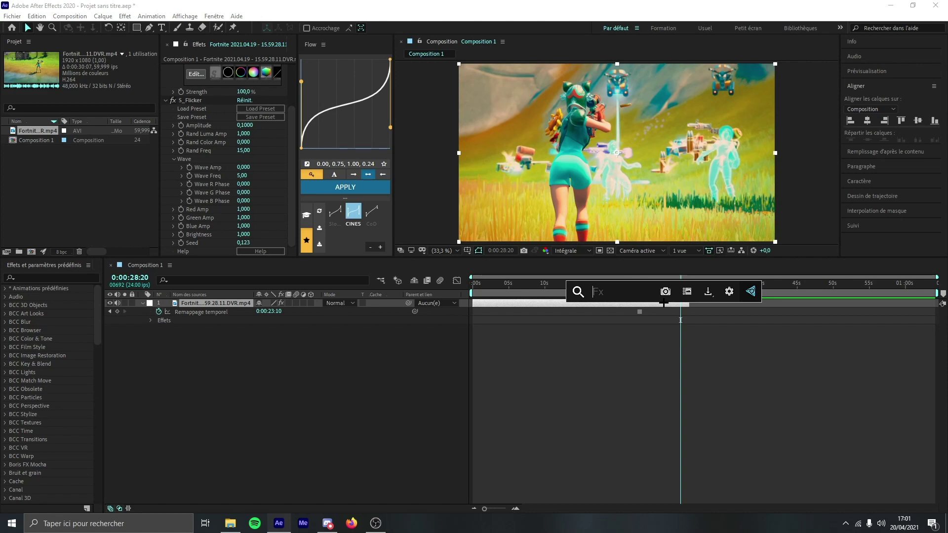
# - Add the Filtre Photo effect, keeping the warming filter (Filtre réchauffant) at 25% density
pyautogui.write('fli')
pyautogui.press('Return')
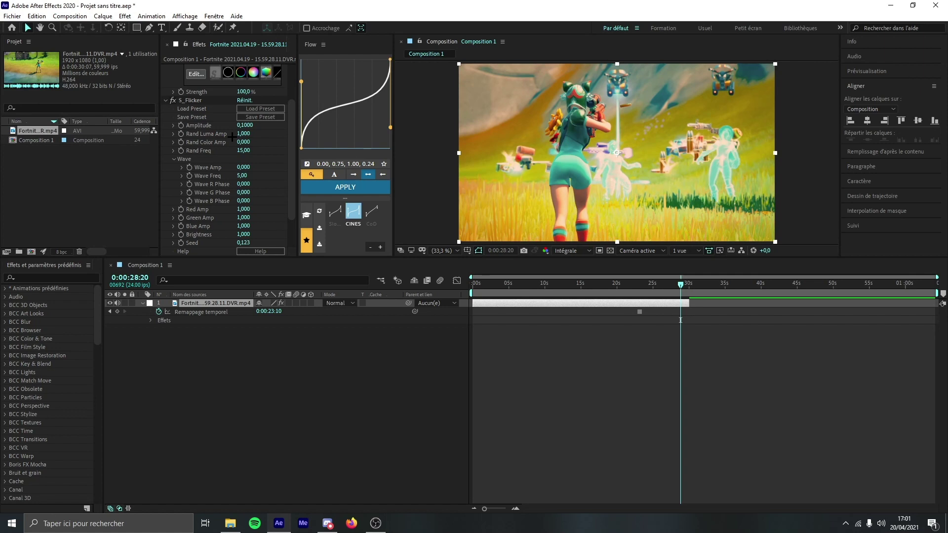
pyautogui.scroll(-2, 232, 137)
pyautogui.click(254, 226)
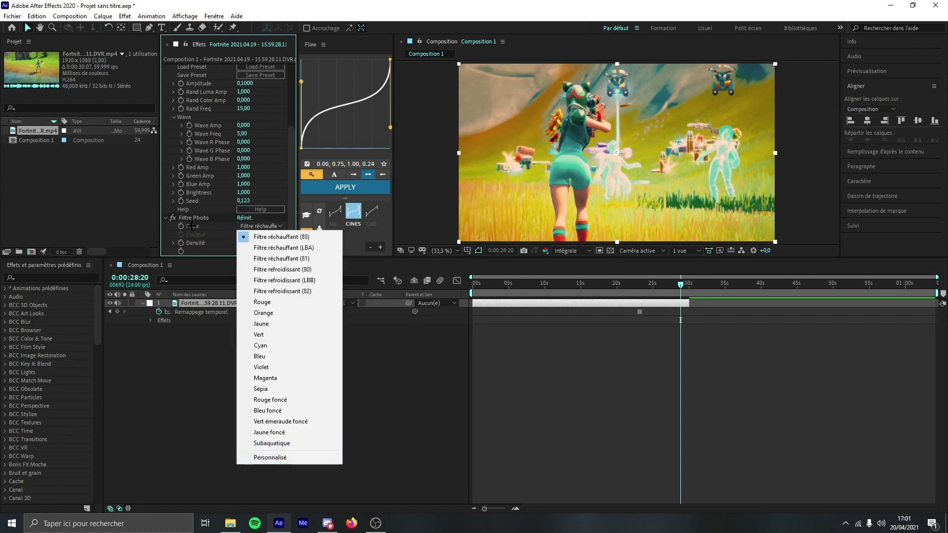
pyautogui.click(169, 228)
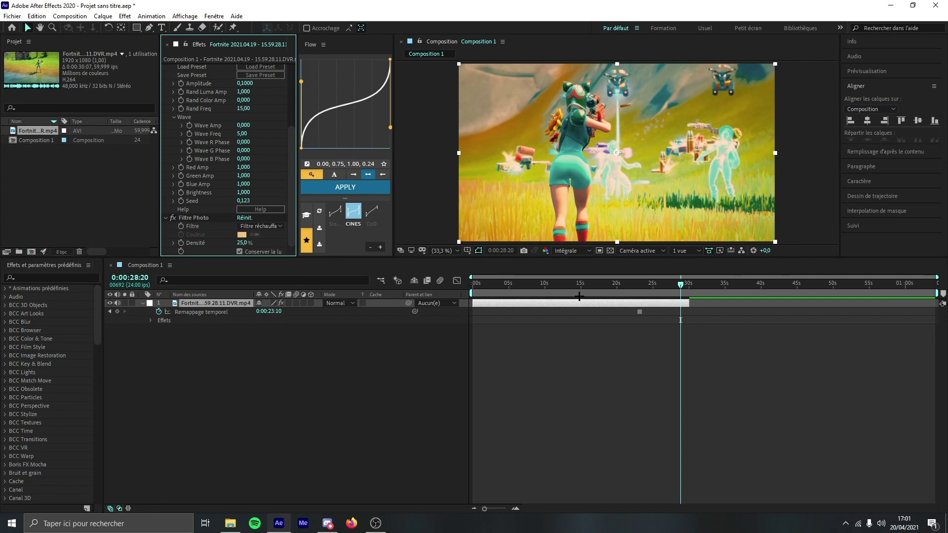
# - Apply Balance des couleurs: shadows red -9, green -8, blue 47; midtones red -5, green 21
pyautogui.hotkey('ctrl', 'space')
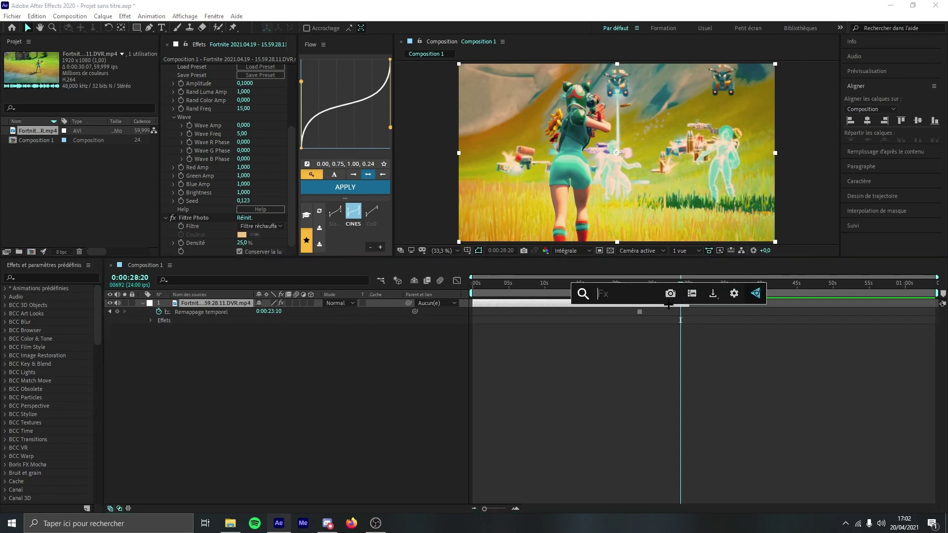
pyautogui.write('balance')
pyautogui.press('Down')
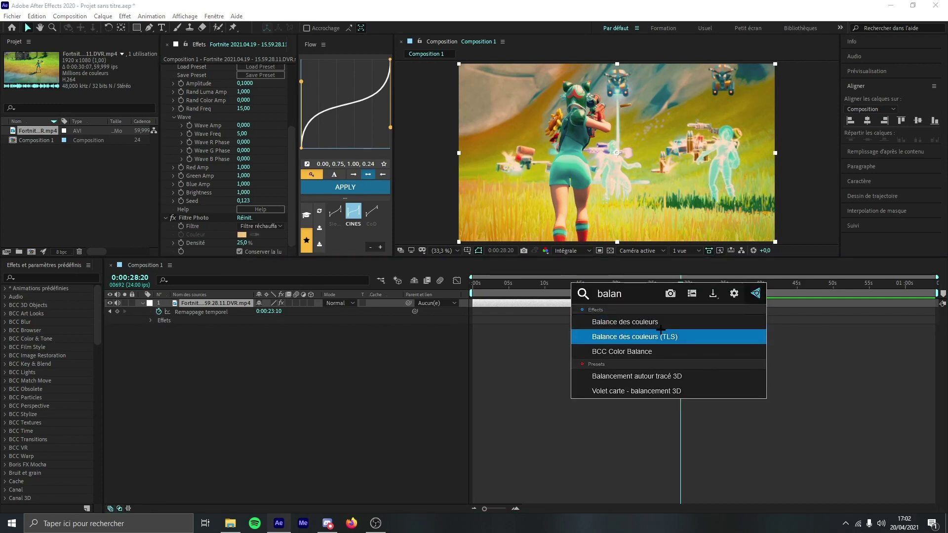
pyautogui.press('Return')
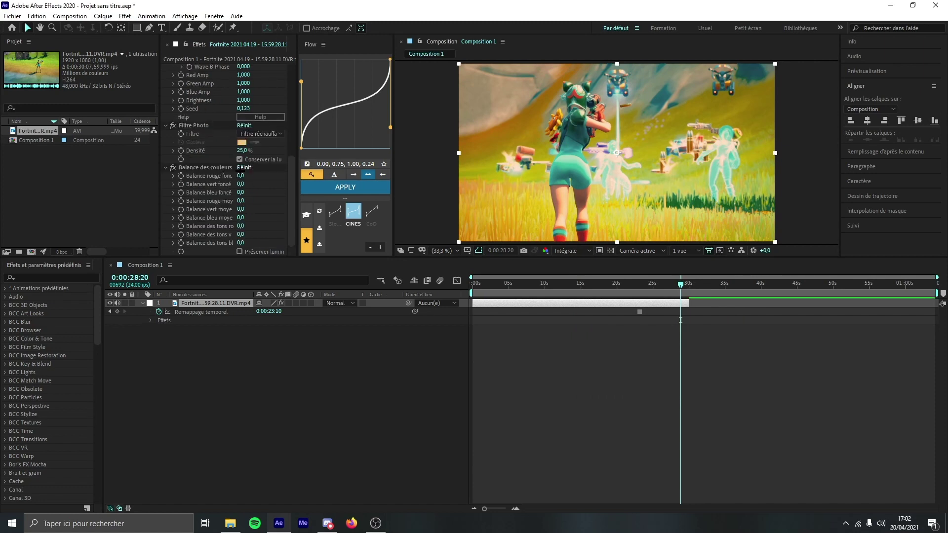
pyautogui.moveTo(238, 175); pyautogui.dragTo(246, 209)
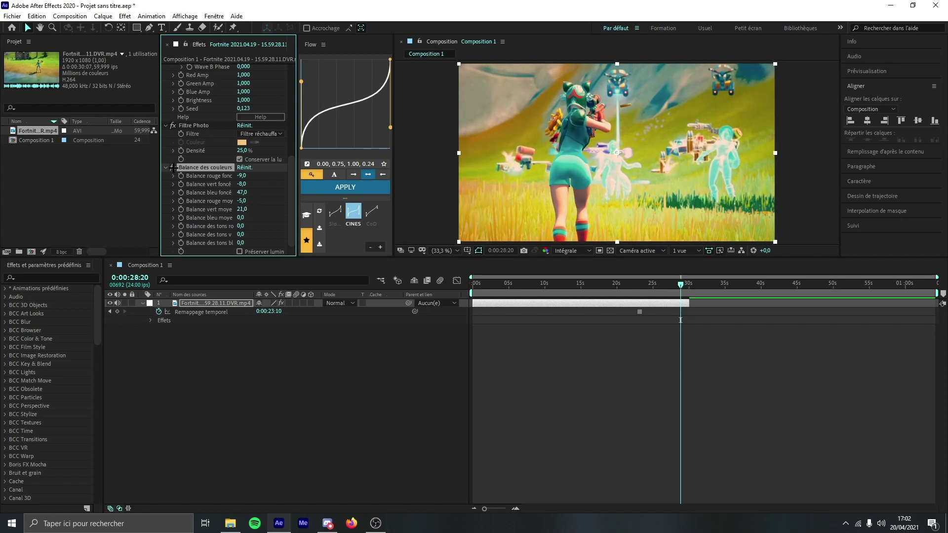
pyautogui.hotkey('ctrl', 'space')
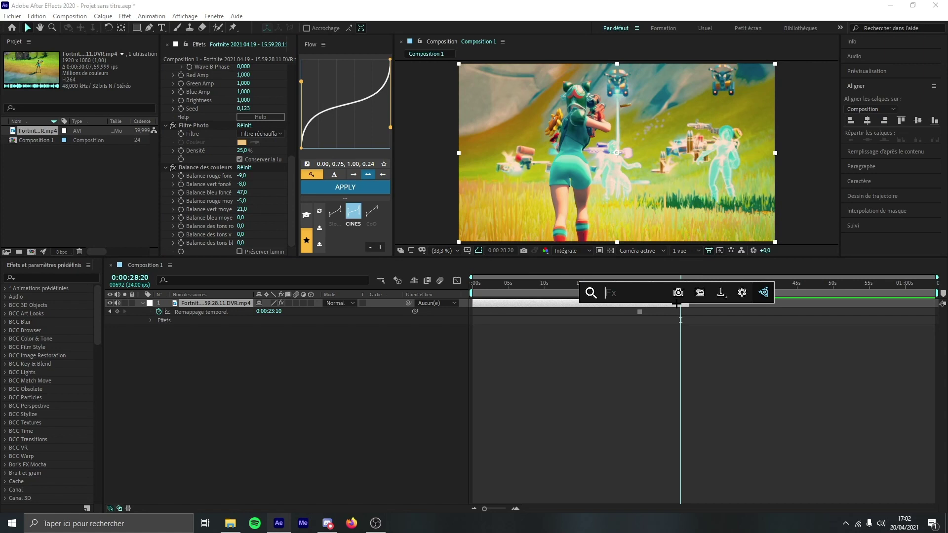
# - Apply S_Glint with Brightness 0,05, preview it, then reselect the gameplay clip layer
pyautogui.write('glint')
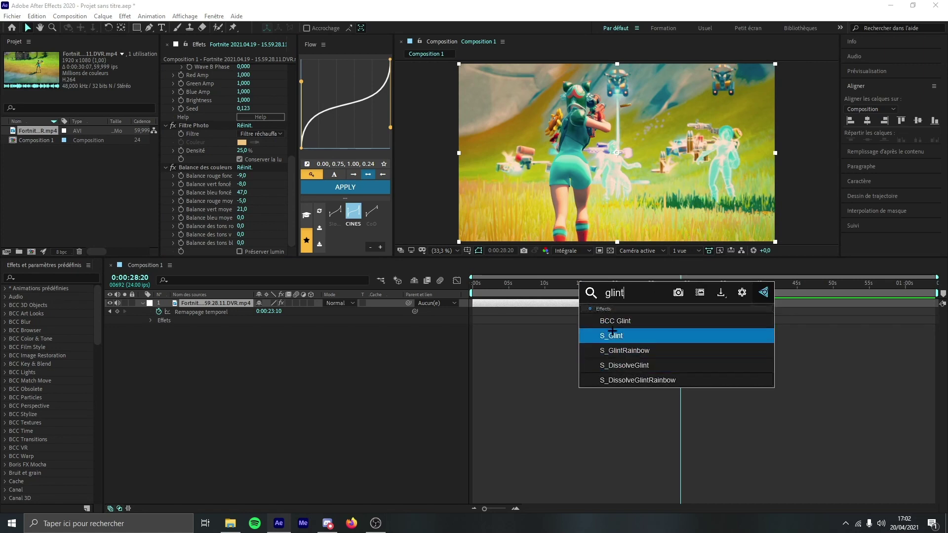
pyautogui.click(612, 335)
pyautogui.click(246, 135)
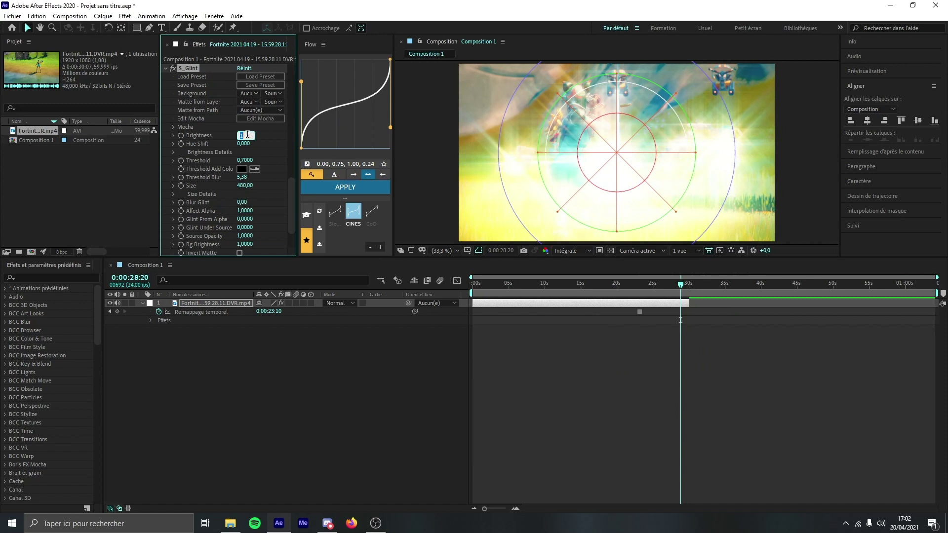
pyautogui.write('0,05')
pyautogui.press('Return')
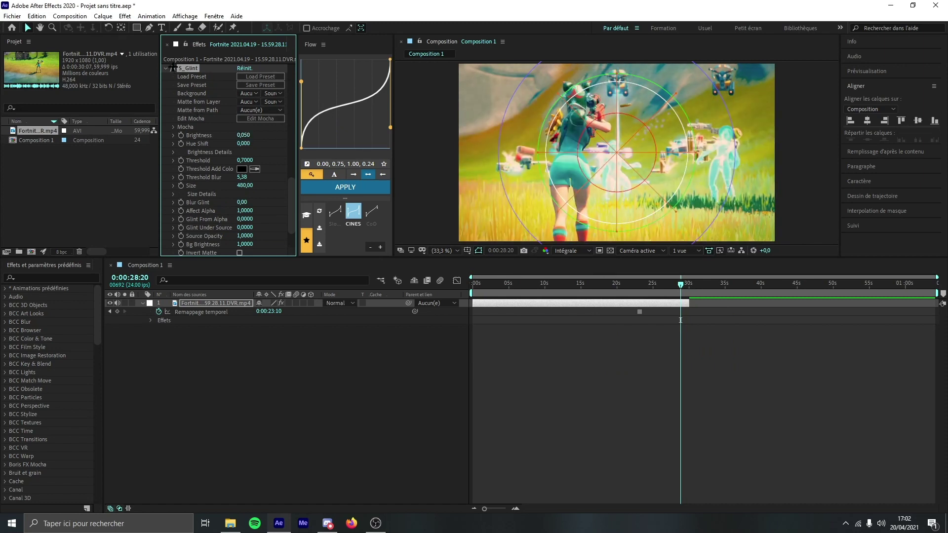
pyautogui.click(529, 389)
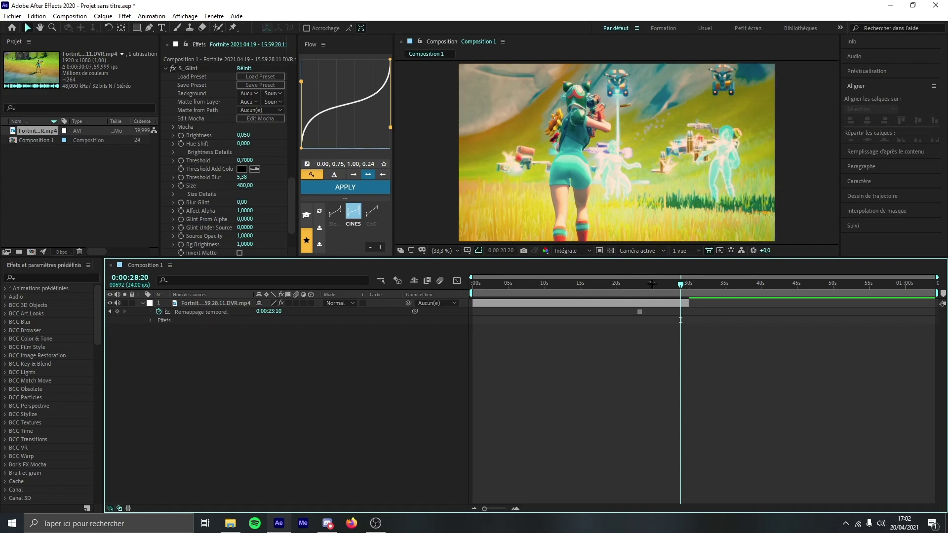
pyautogui.click(670, 302)
# - Apply MisFire Vignette at Size 1,0 and Intensity 30%, moved to the top of the effect stack
pyautogui.hotkey('ctrl', 'space')
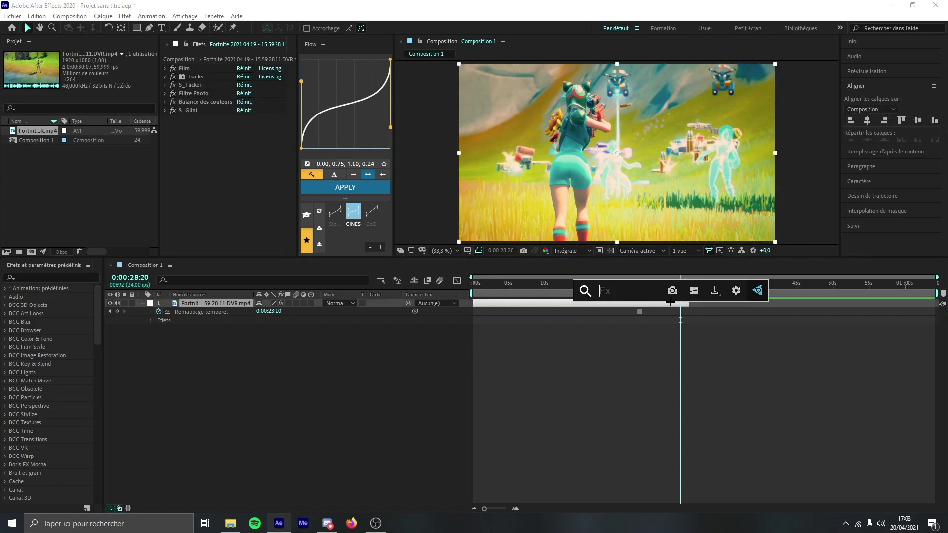
pyautogui.write('vign')
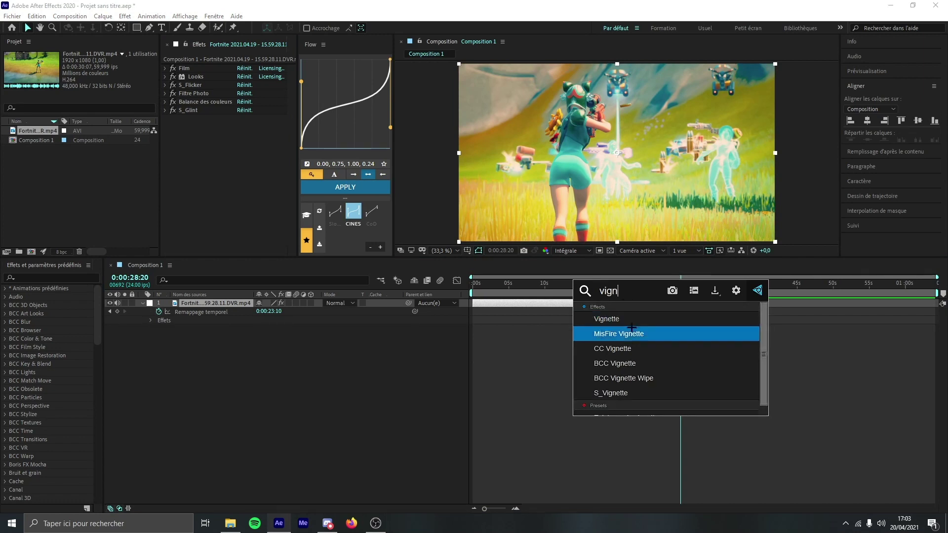
pyautogui.click(670, 334)
pyautogui.moveTo(243, 127); pyautogui.dragTo(224, 128)
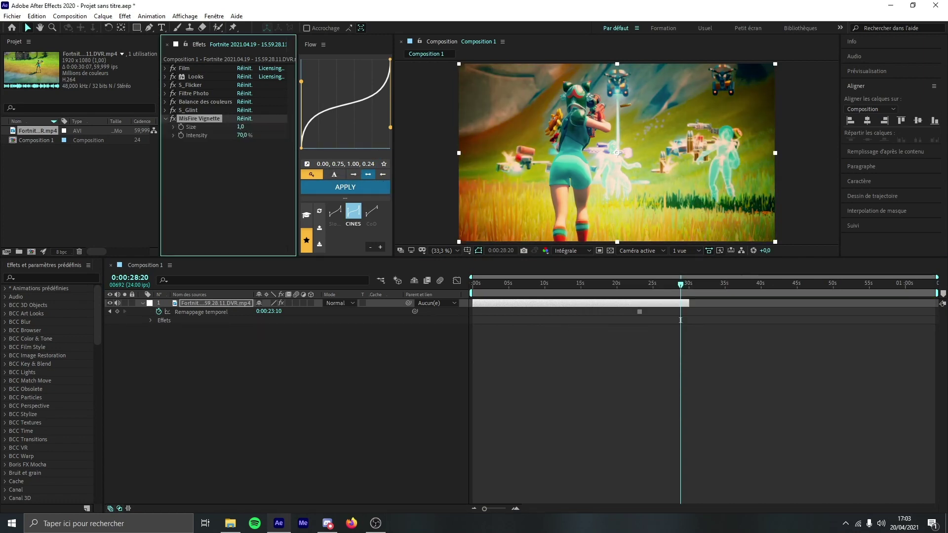
pyautogui.click(243, 135)
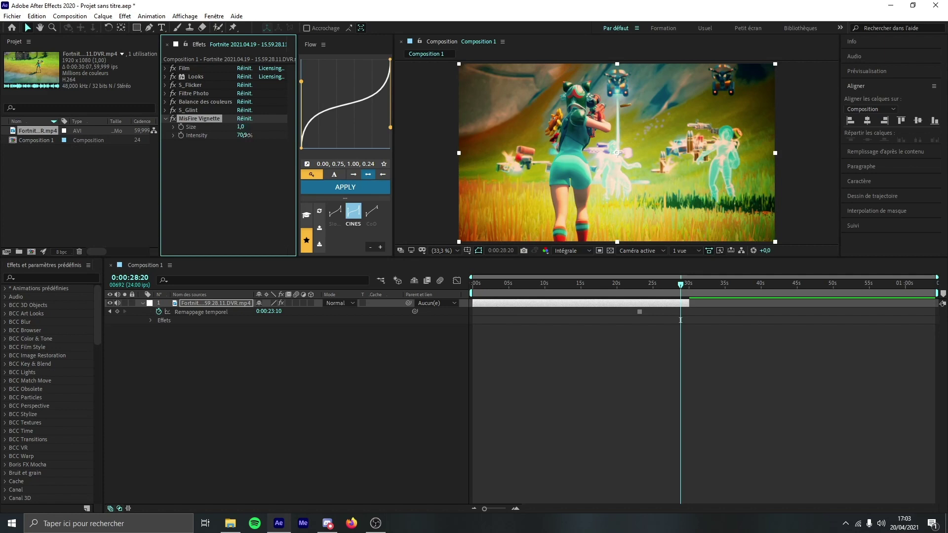
pyautogui.write('30')
pyautogui.press('Return')
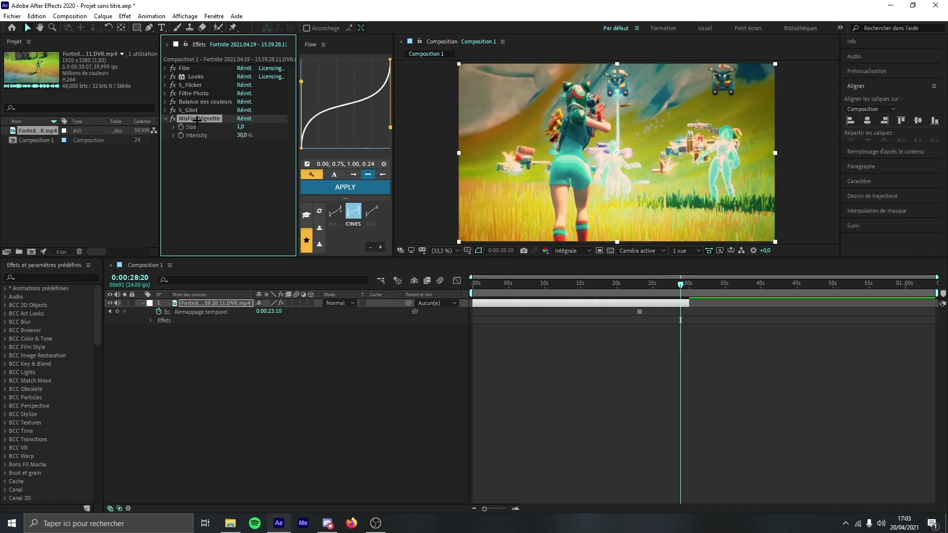
pyautogui.moveTo(197, 121); pyautogui.dragTo(173, 69)
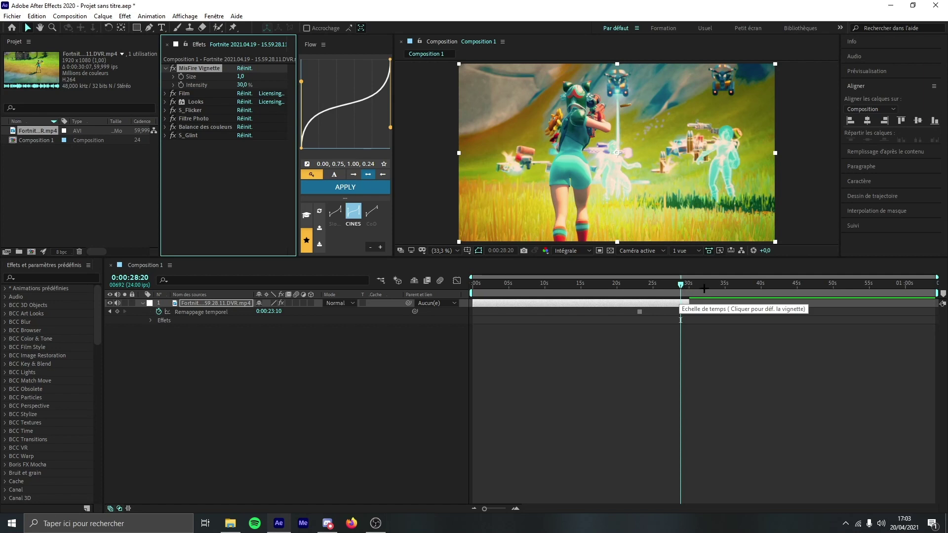
pyautogui.moveTo(683, 291); pyautogui.dragTo(542, 285)
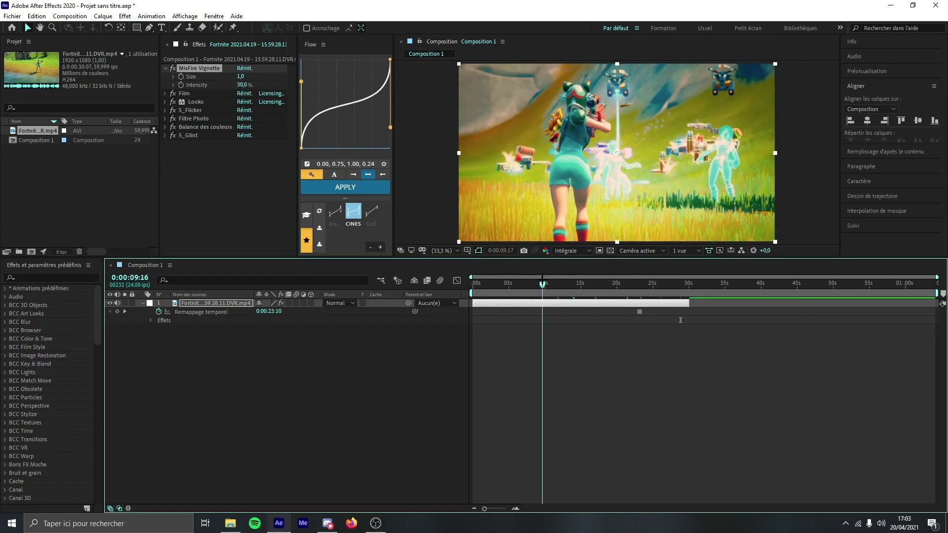
pyautogui.click(570, 285)
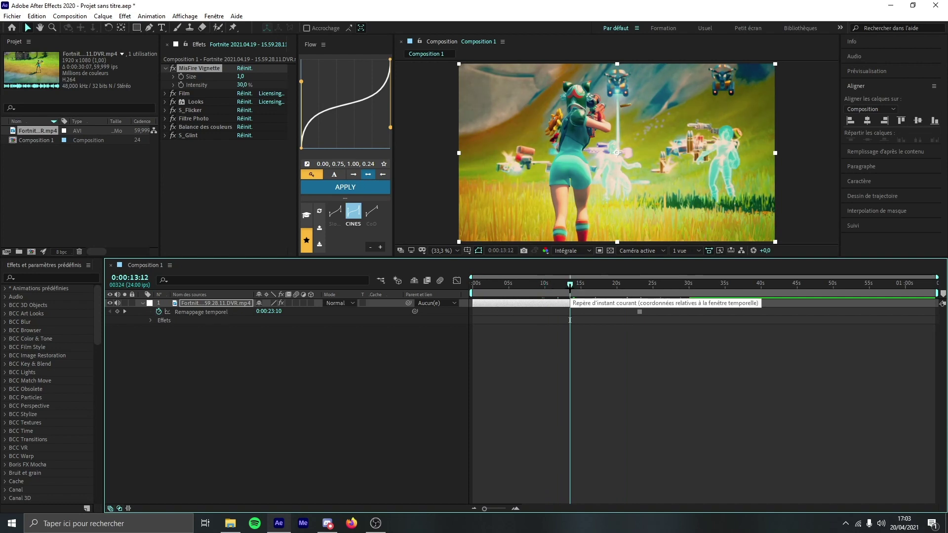
pyautogui.click(595, 285)
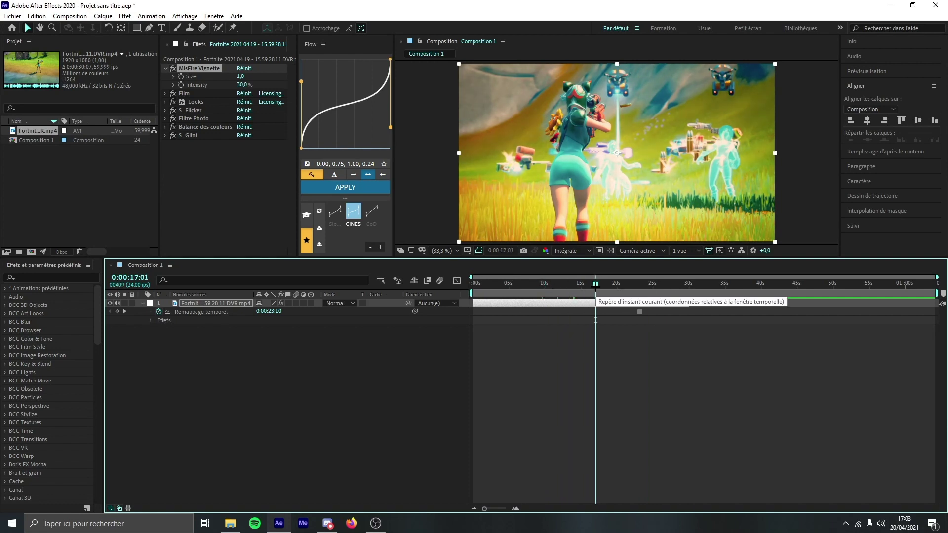